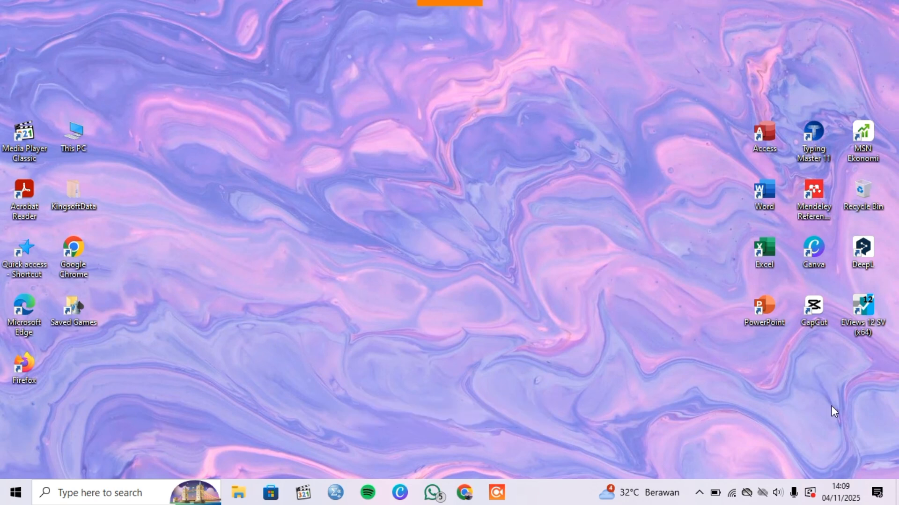
Launch EViews 12, dismiss the licence notice and open the foreign Excel file Data Time Series_BiRate_RetSaham.xlsx
double_click(867, 312)
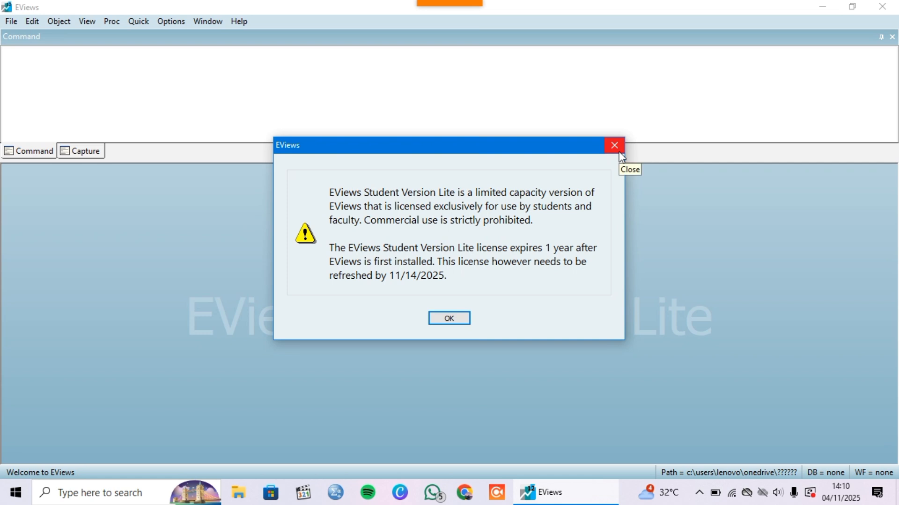
left_click(621, 153)
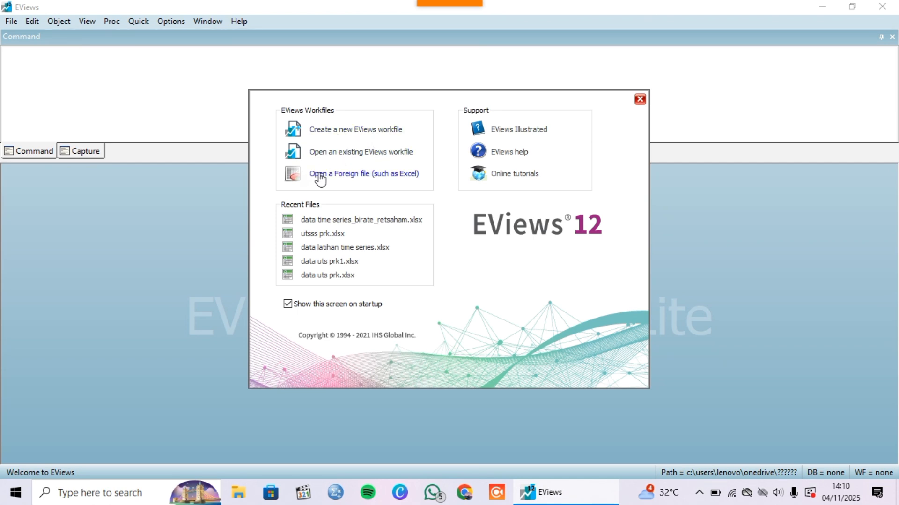
left_click(411, 174)
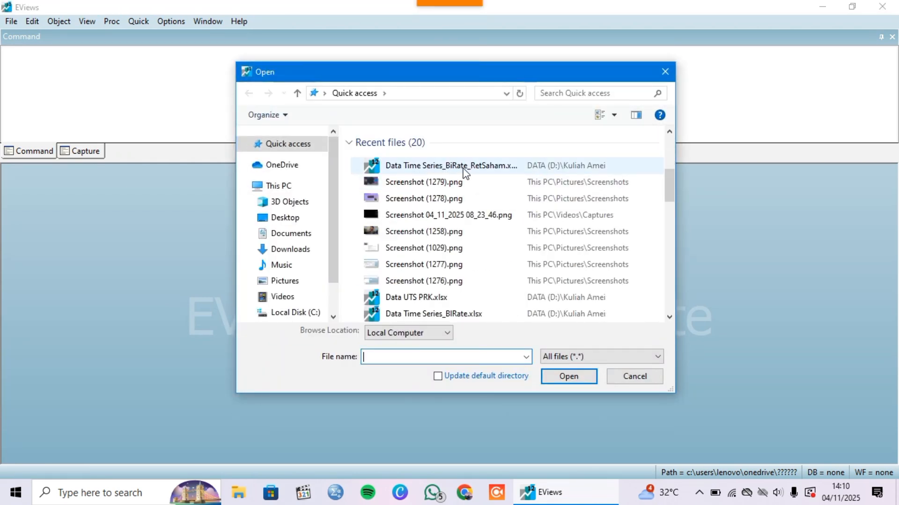
left_click(507, 166)
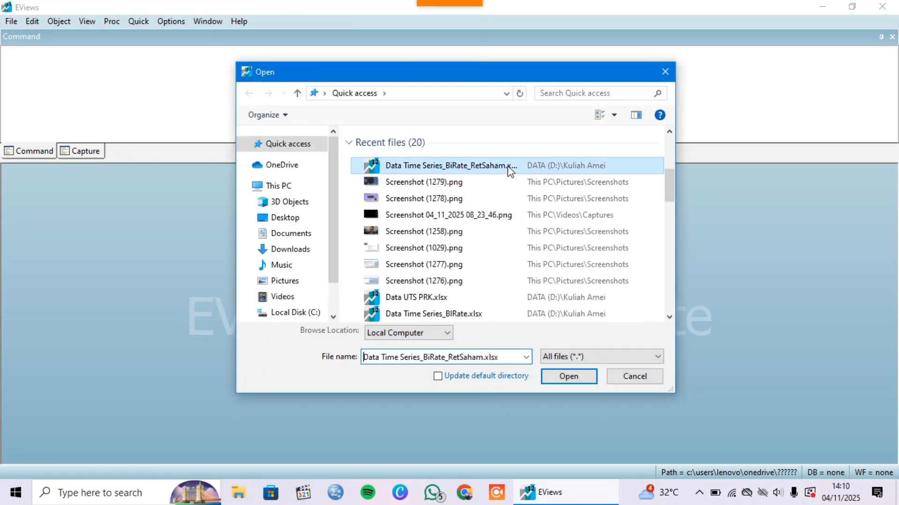
left_click(579, 374)
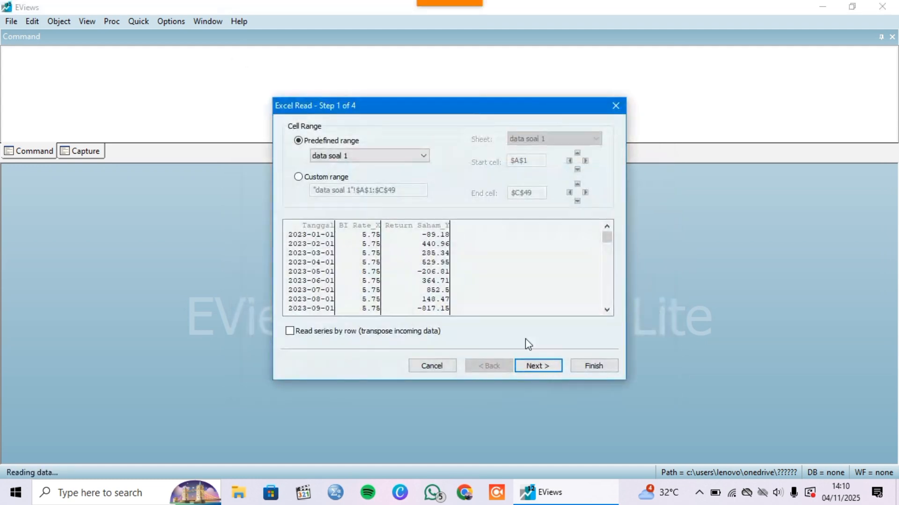
Import the data soal 1 sheet as a new workfile dated by the tanggal series, without linking to the external source
left_click(536, 366)
left_click(538, 368)
left_click(537, 367)
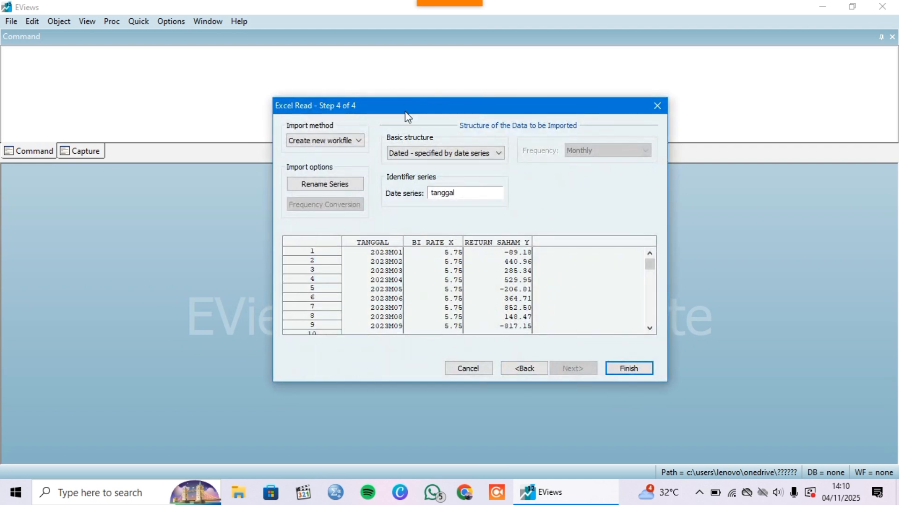
left_click(410, 152)
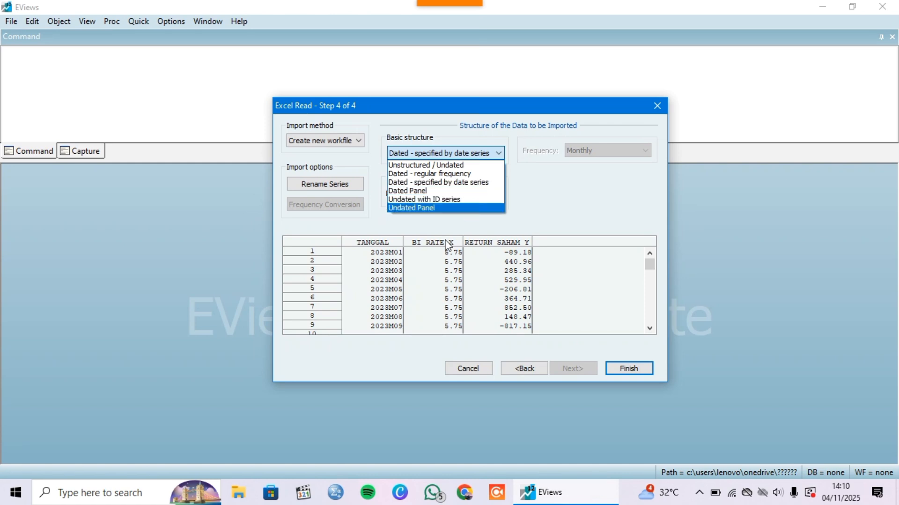
left_click(427, 184)
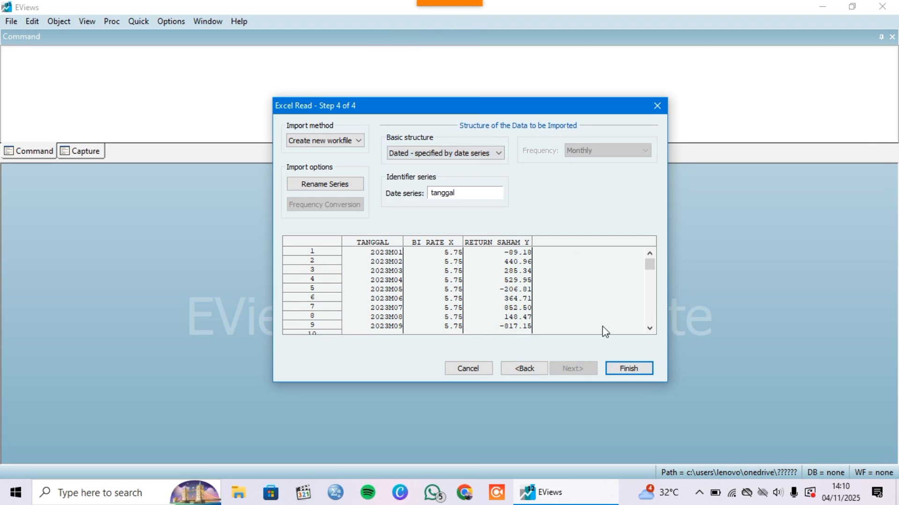
left_click(630, 368)
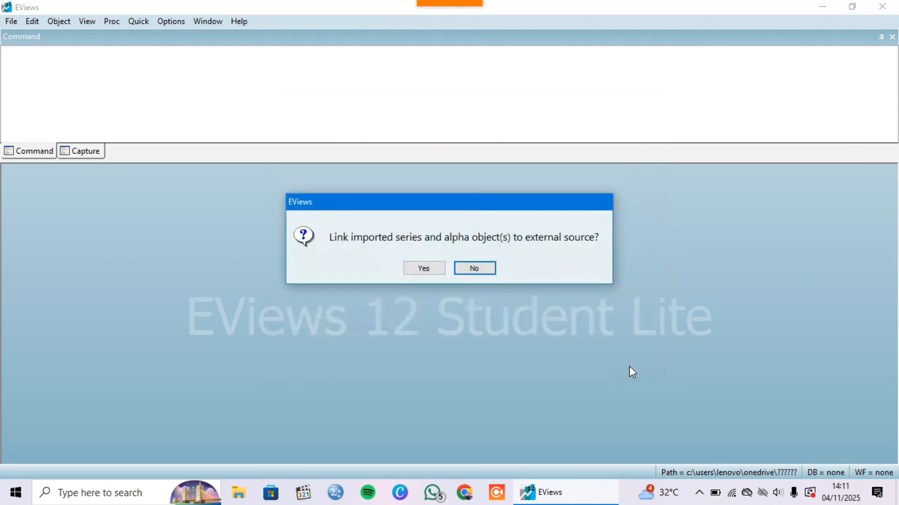
left_click(472, 271)
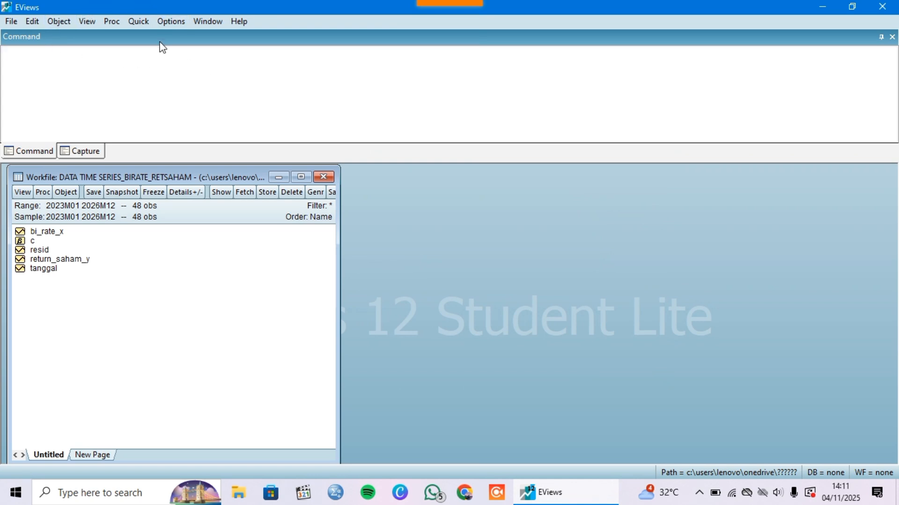
Produce common-sample descriptive group statistics for the series list return_saham_y c bi_rate_x
left_click(140, 68)
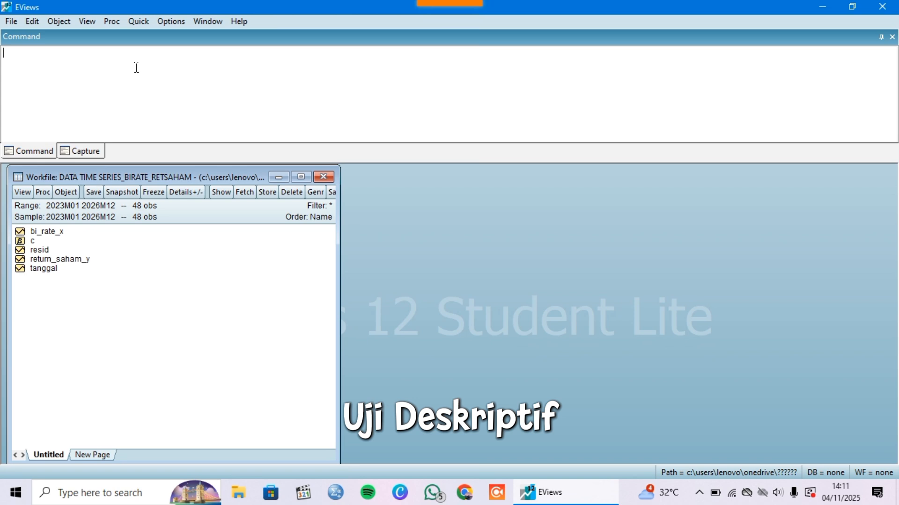
left_click(135, 22)
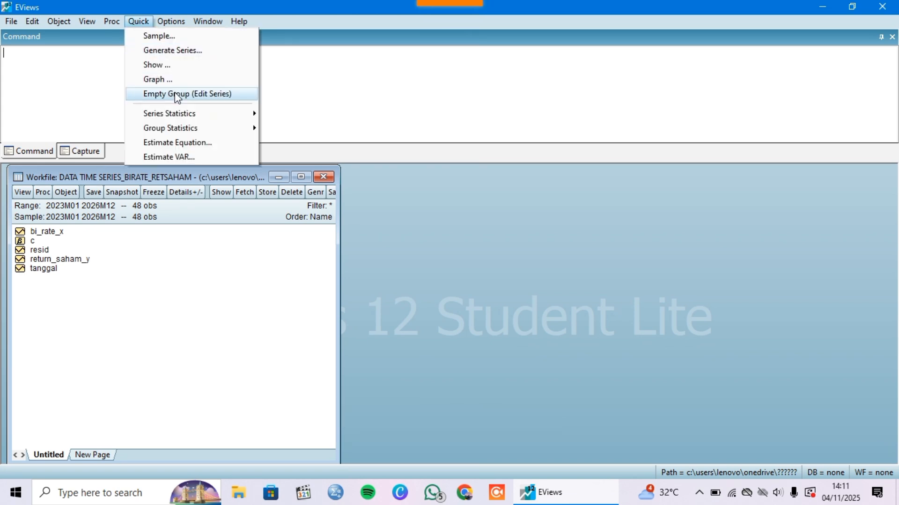
mouse_move(200, 131)
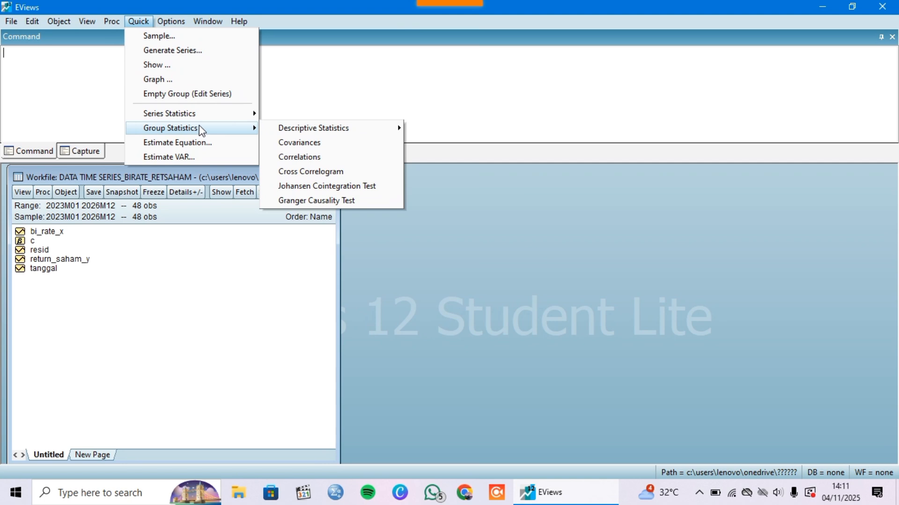
mouse_move(320, 129)
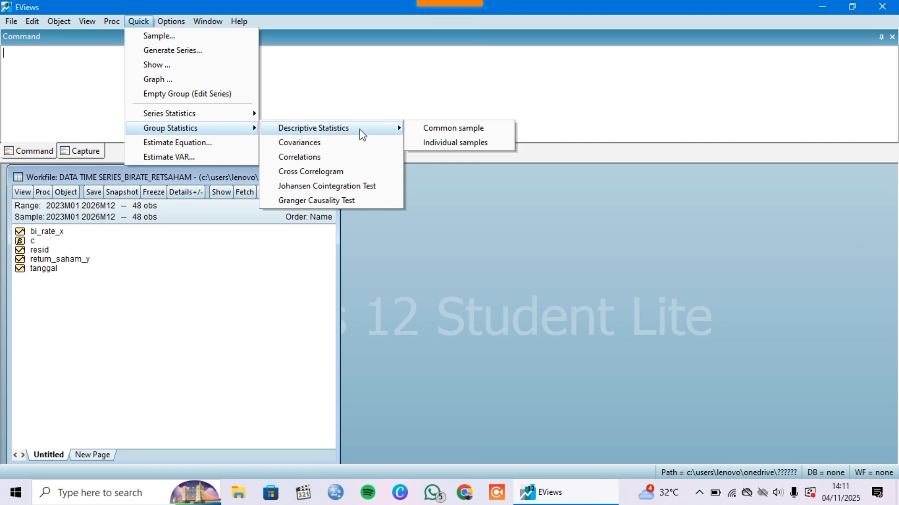
left_click(433, 129)
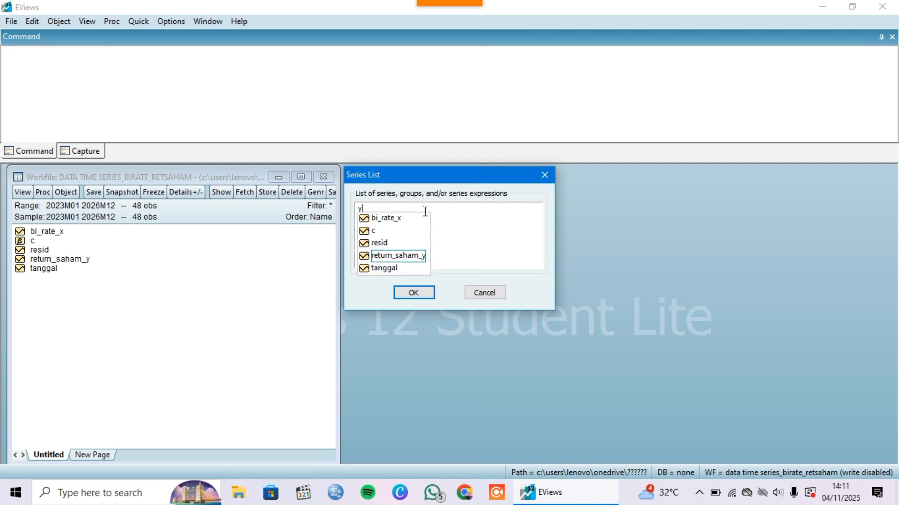
left_click(422, 255)
type("c")
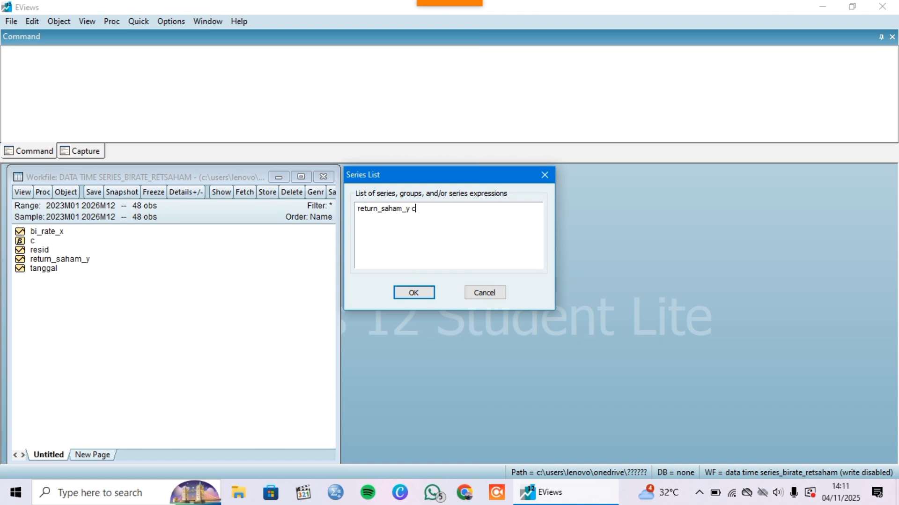
type(" x")
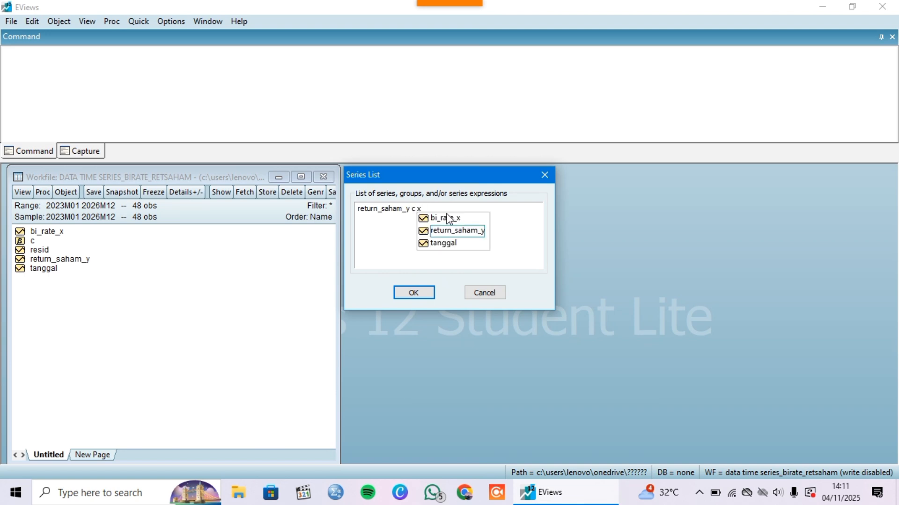
left_click(449, 217)
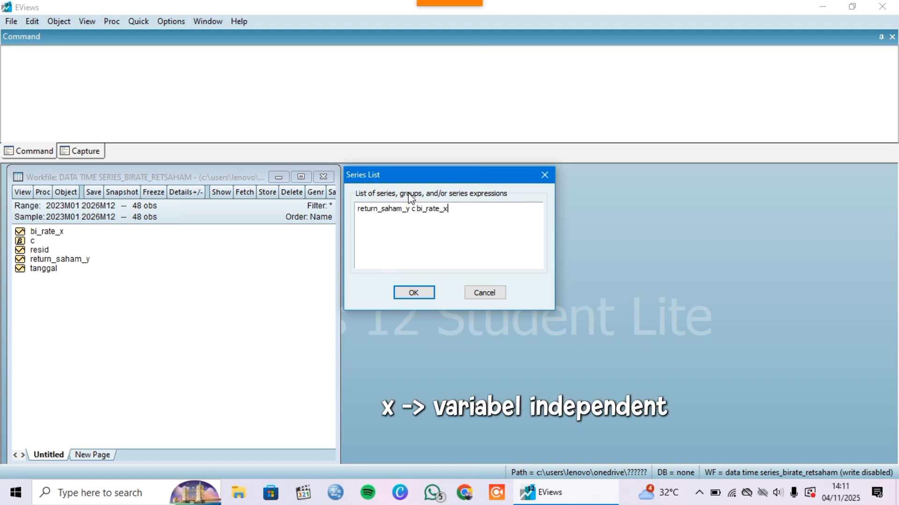
left_click(411, 294)
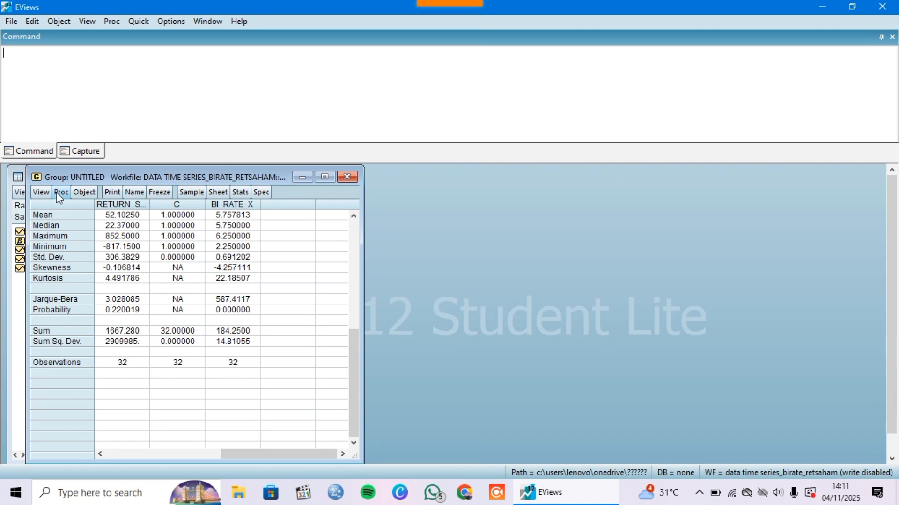
Estimate a least squares equation specified as return_saham_y c bi_rate_x over the sample 2023M01 2026M12
left_click(149, 21)
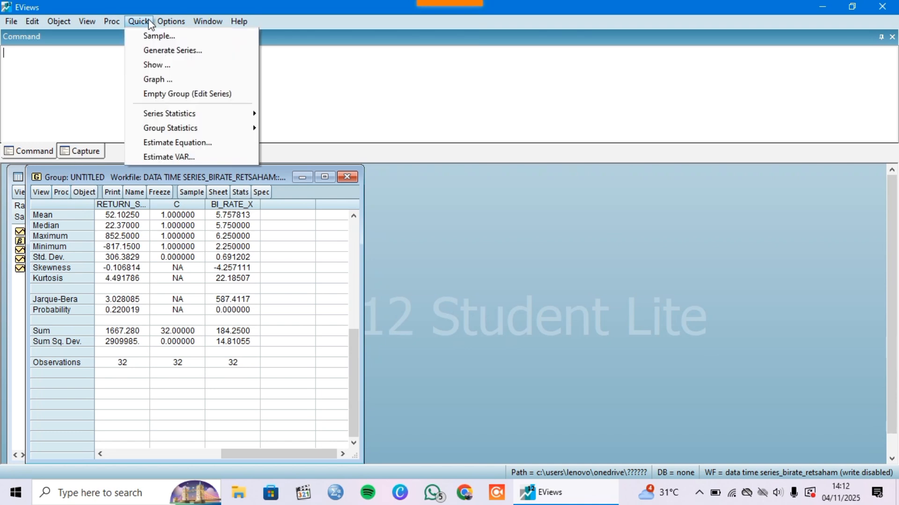
left_click(224, 145)
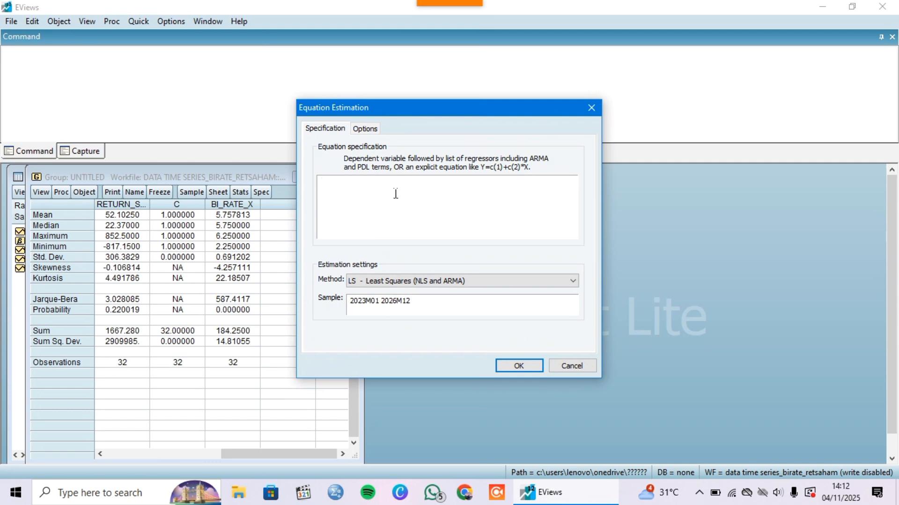
type("y")
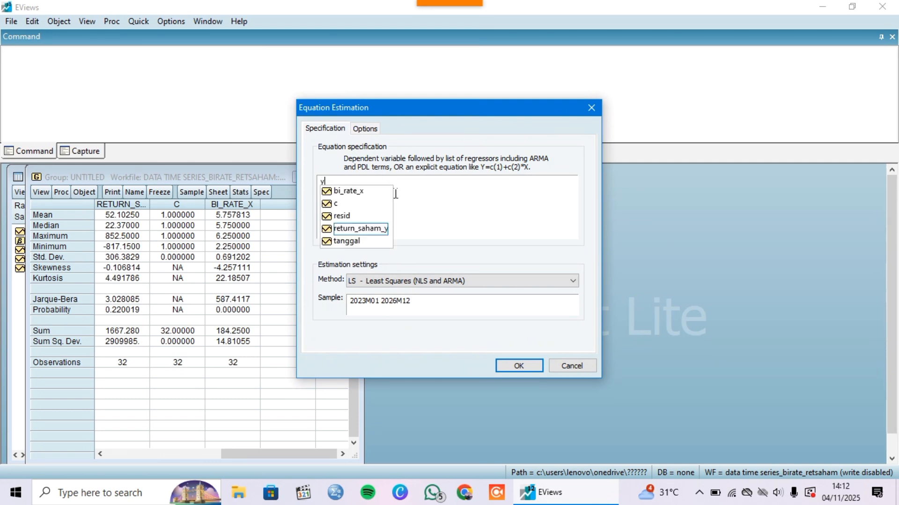
double_click(376, 230)
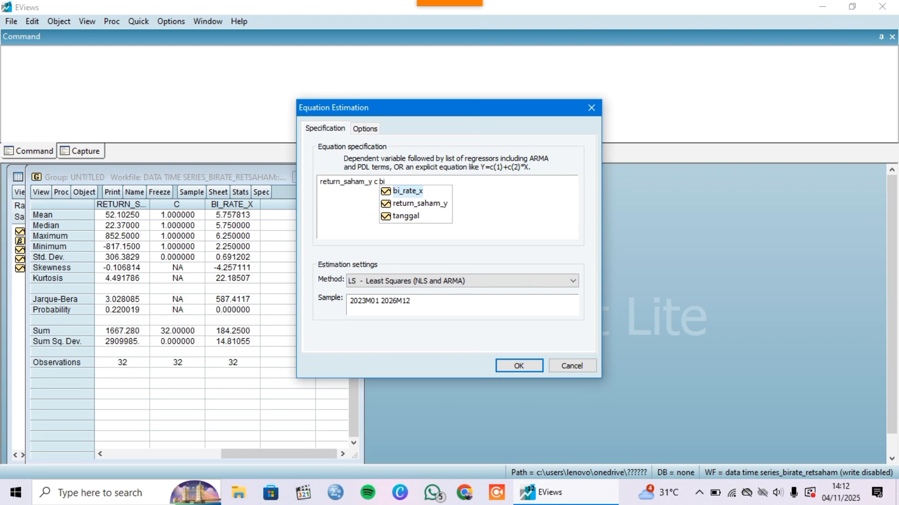
left_click(430, 191)
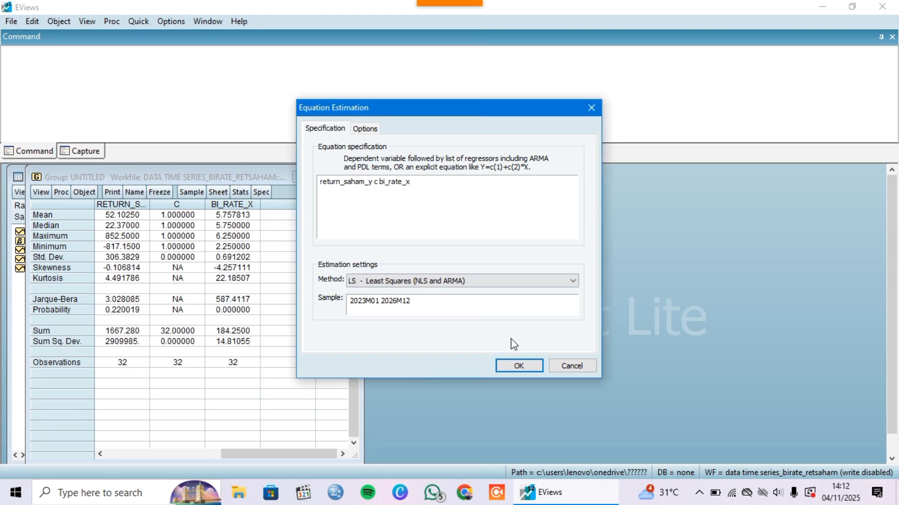
left_click(517, 367)
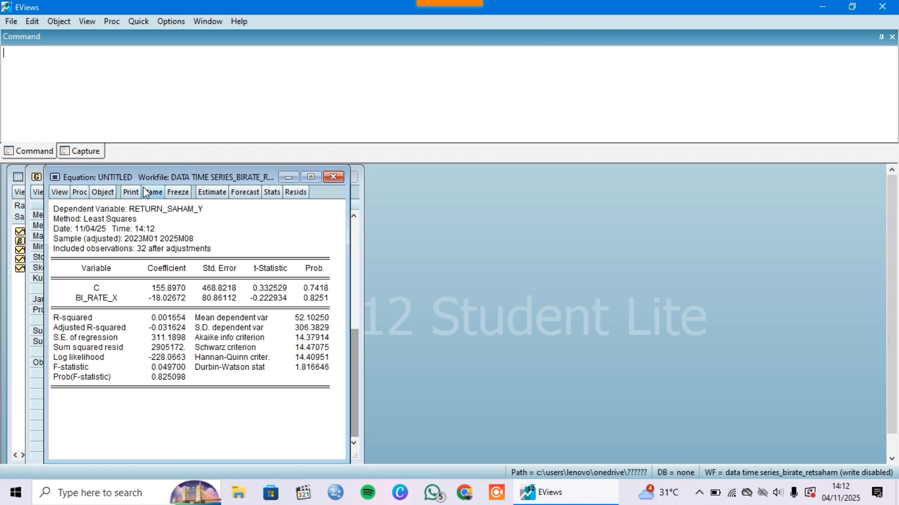
Run the histogram normality test on the estimated equation's residuals
left_click(59, 192)
mouse_move(183, 334)
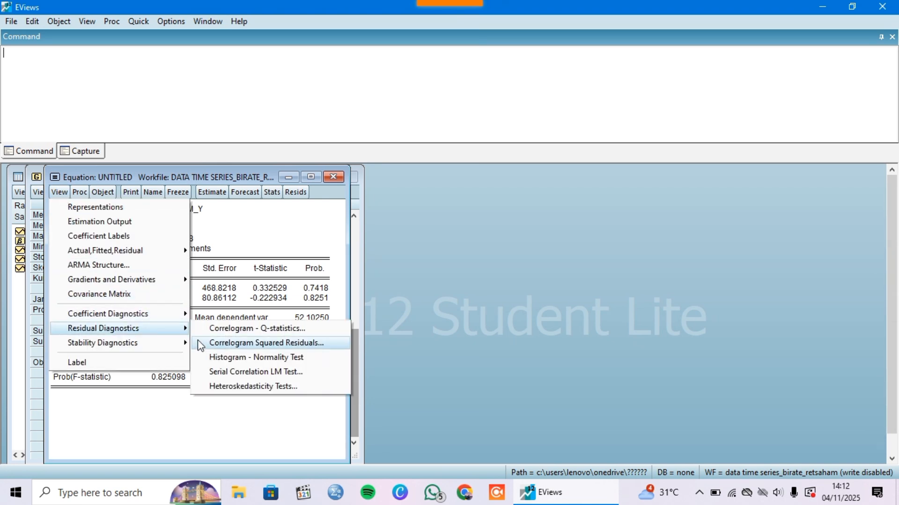
left_click(222, 359)
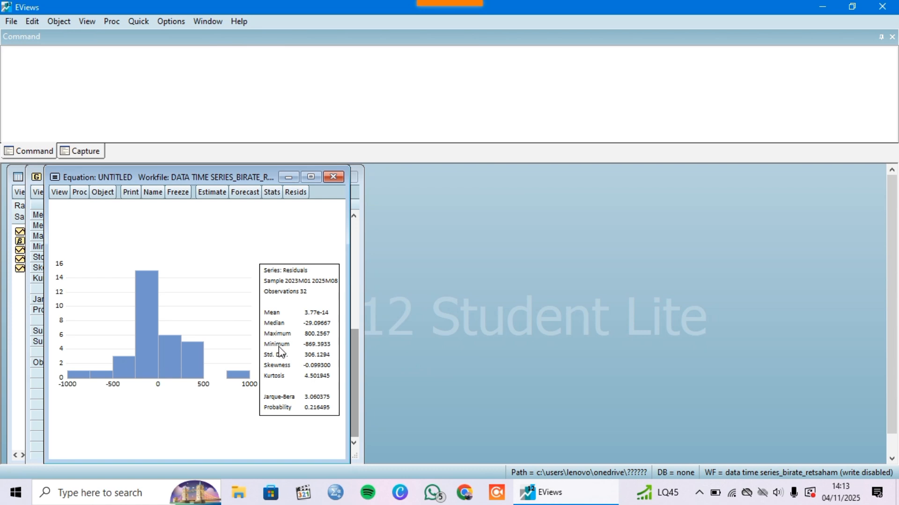
Run the White heteroskedasticity test on the equation's residuals with White cross terms included and review its output
left_click(58, 192)
mouse_move(139, 319)
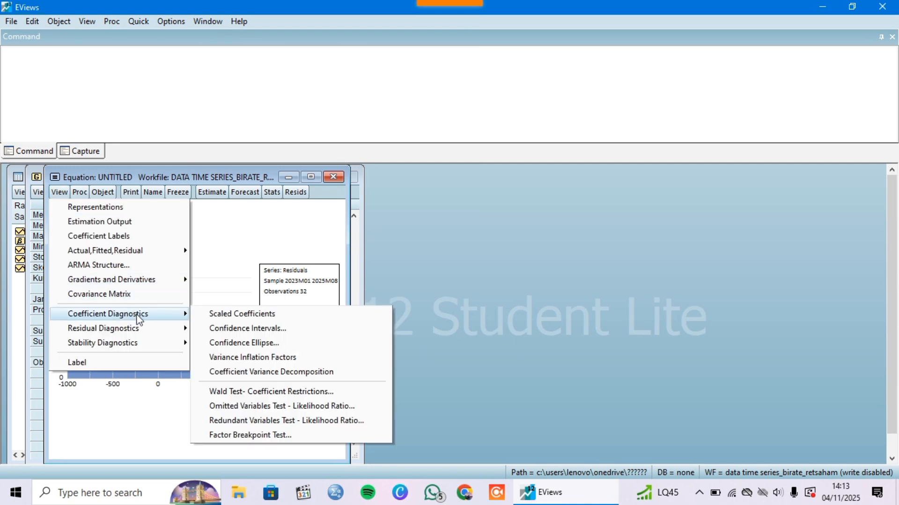
mouse_move(149, 334)
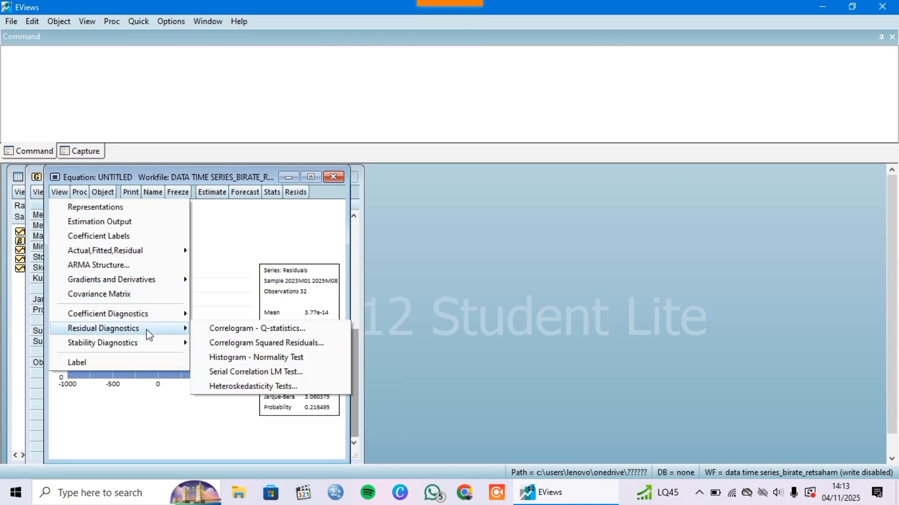
left_click(222, 387)
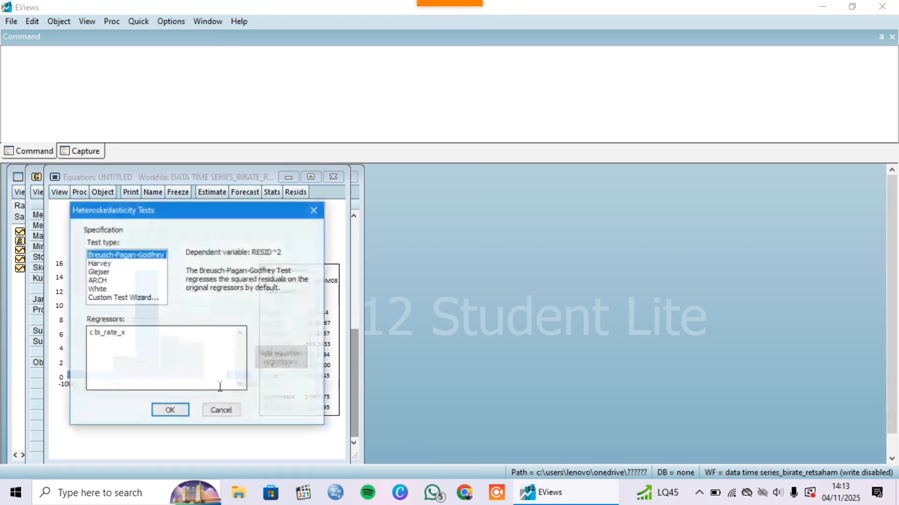
left_click(104, 289)
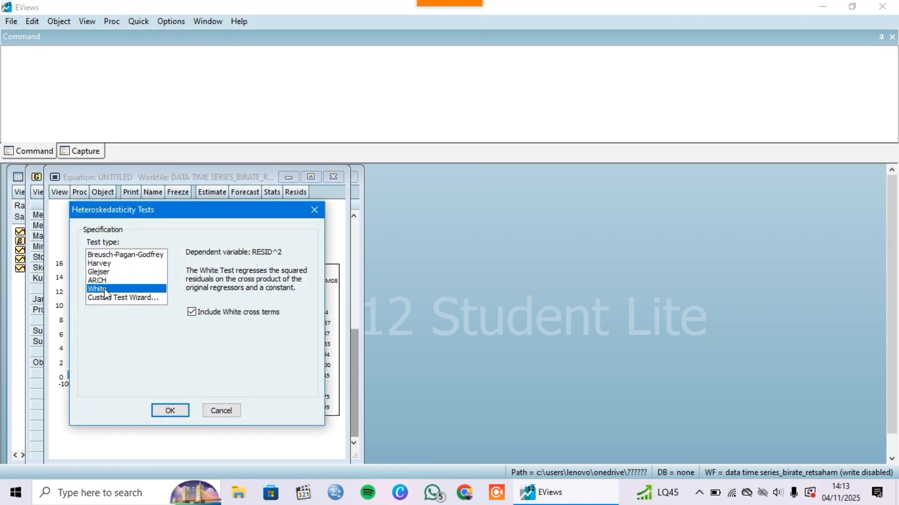
left_click(176, 412)
scroll(230, 326, "down", 1)
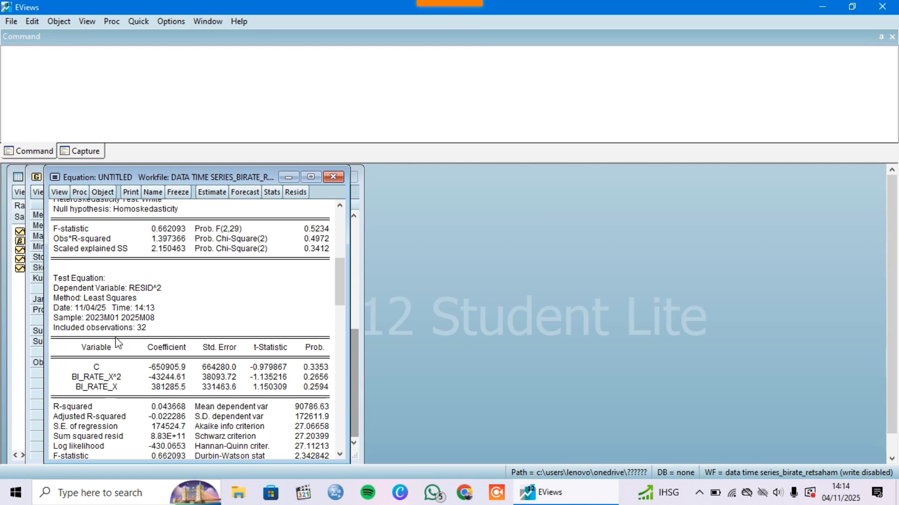
Run the serial correlation LM test on the equation's residuals with 2 lags included and review its output
left_click(60, 192)
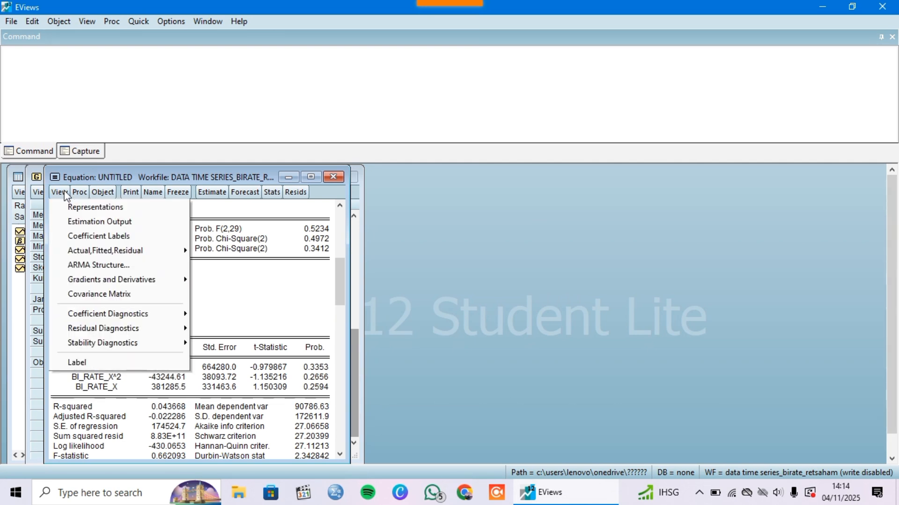
mouse_move(120, 330)
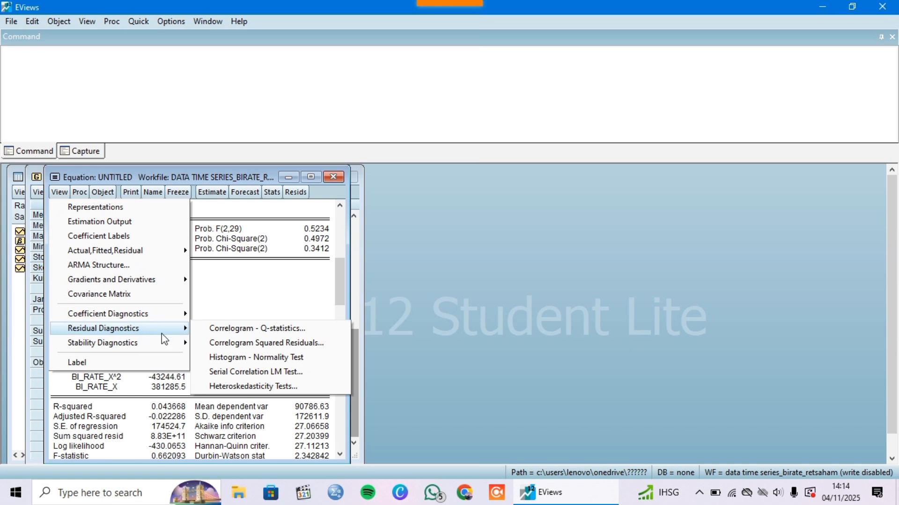
left_click(240, 373)
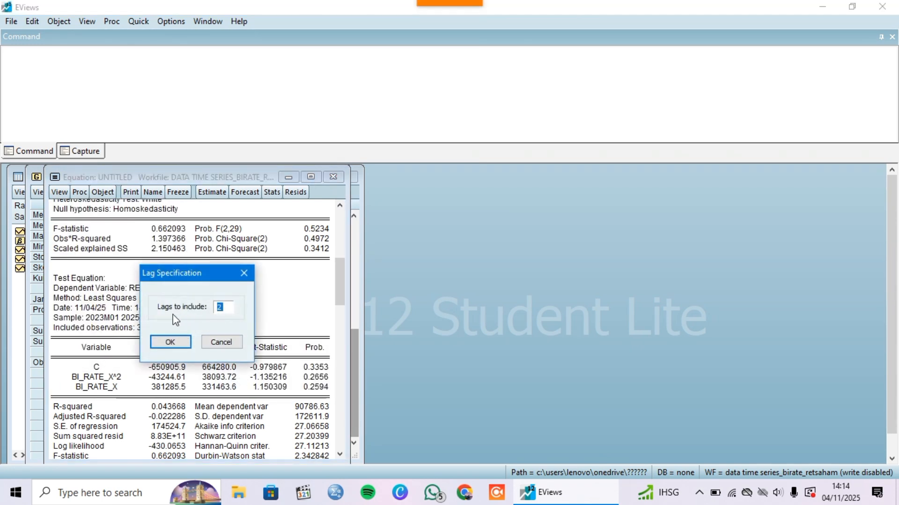
left_click(170, 343)
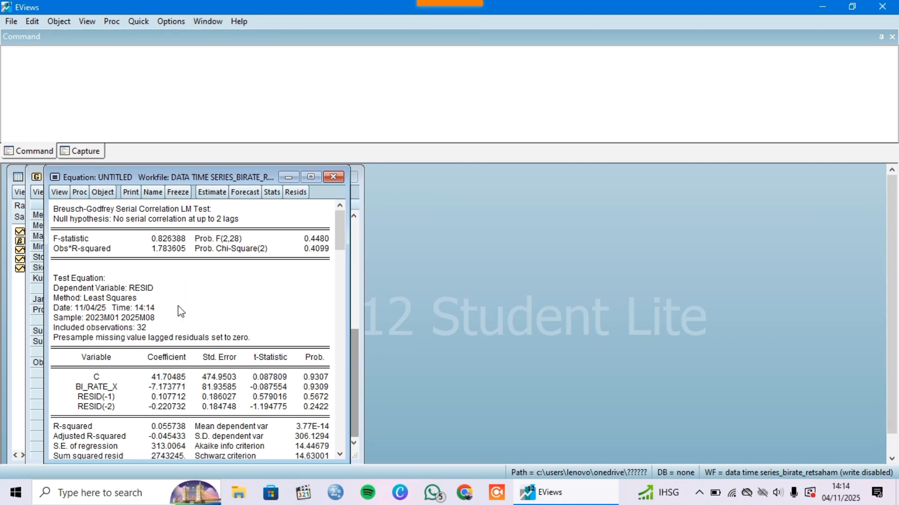
scroll(182, 309, "down", 1)
scroll(182, 309, "down", 1)
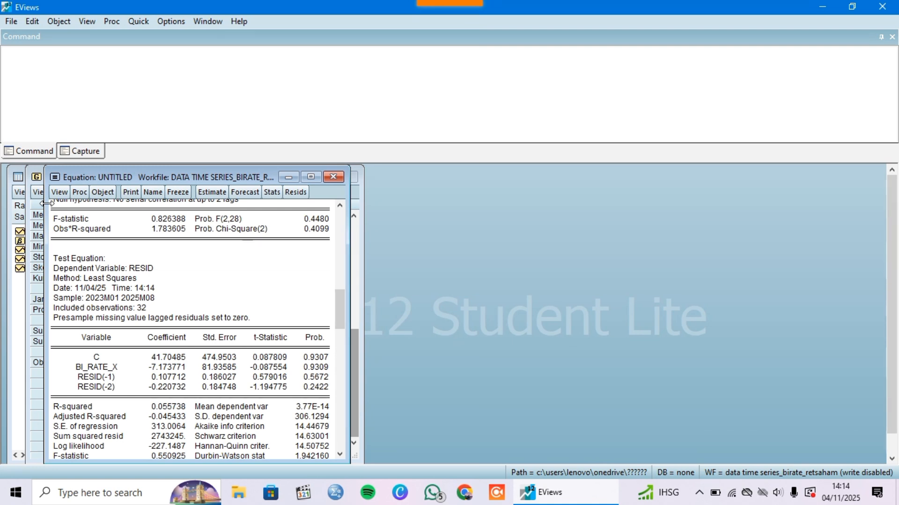
Display the variance inflation factors for the estimated equation's coefficients
left_click(59, 192)
mouse_move(142, 315)
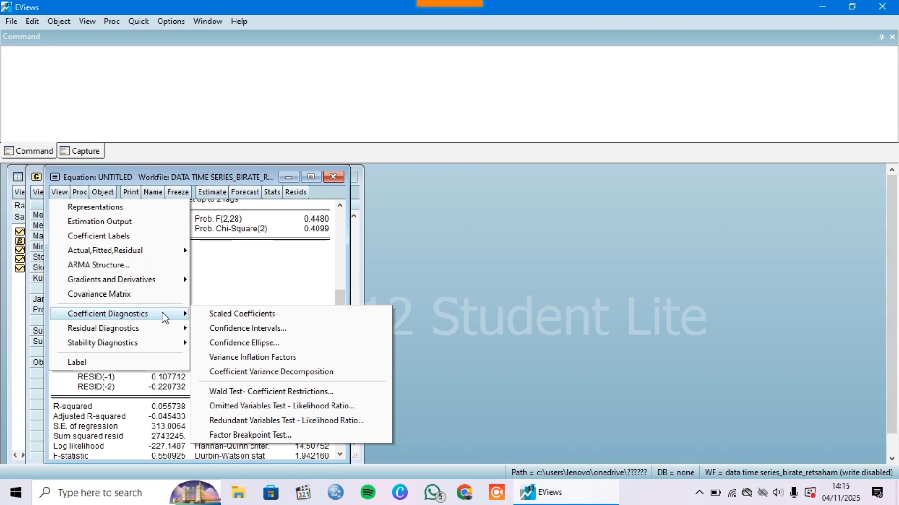
left_click(223, 361)
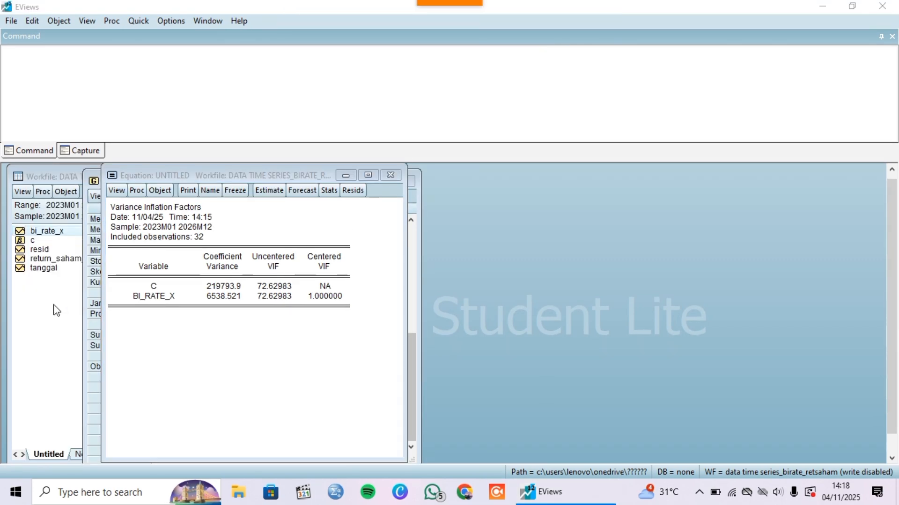
Run a standard Augmented Dickey-Fuller unit root test on the bi_rate_x series in level with an intercept
left_click(56, 310)
double_click(62, 234)
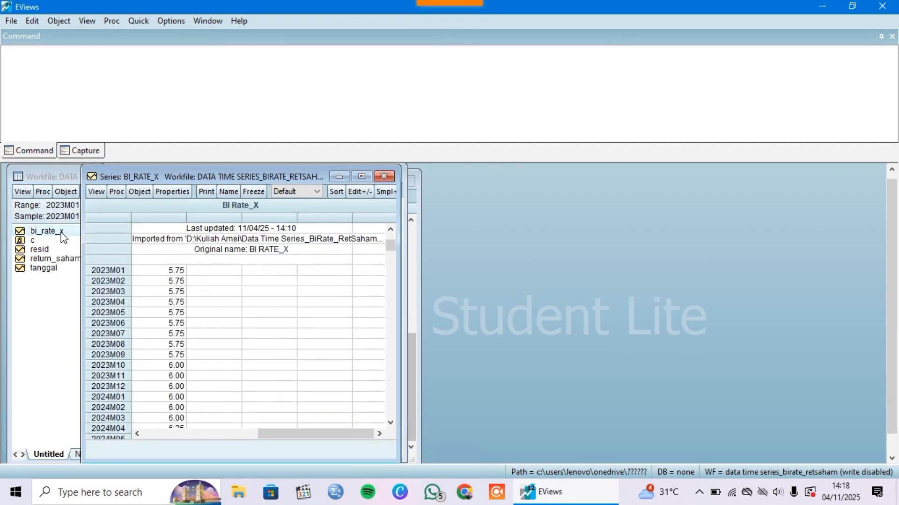
left_click(96, 192)
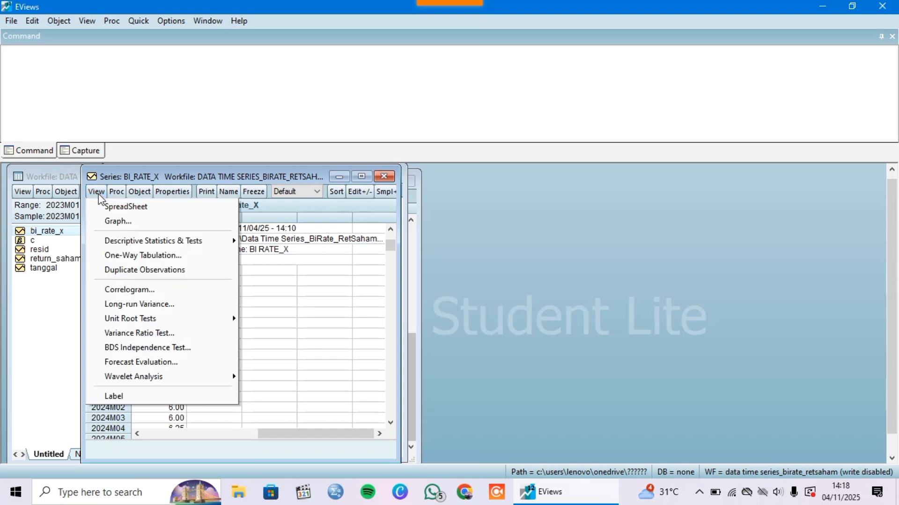
mouse_move(191, 319)
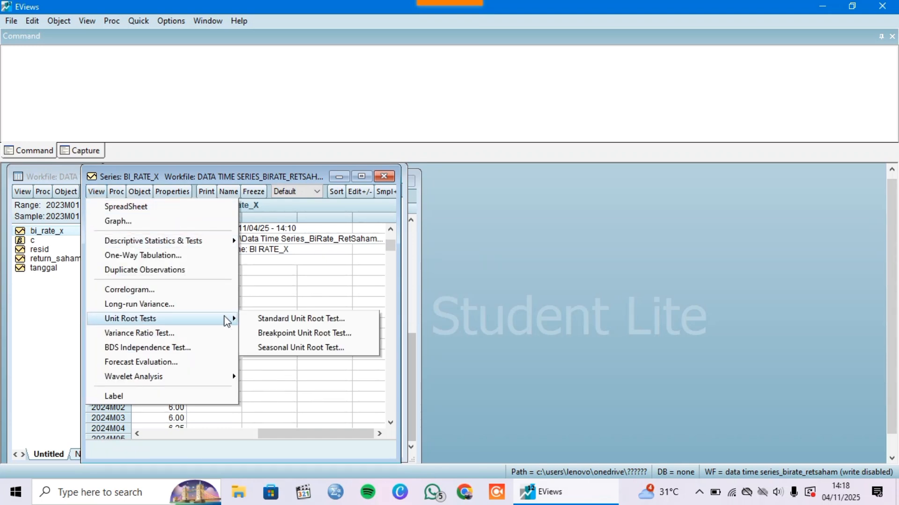
left_click(281, 321)
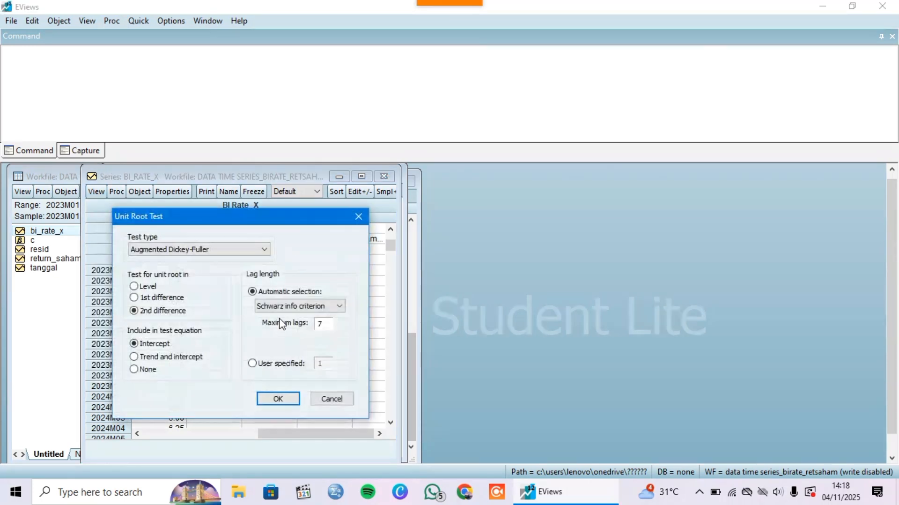
left_click(134, 287)
left_click(157, 251)
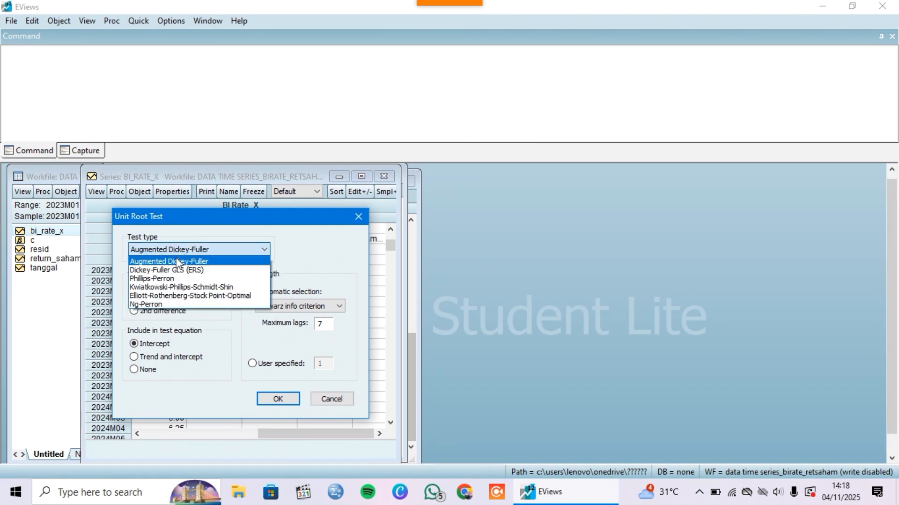
left_click(159, 261)
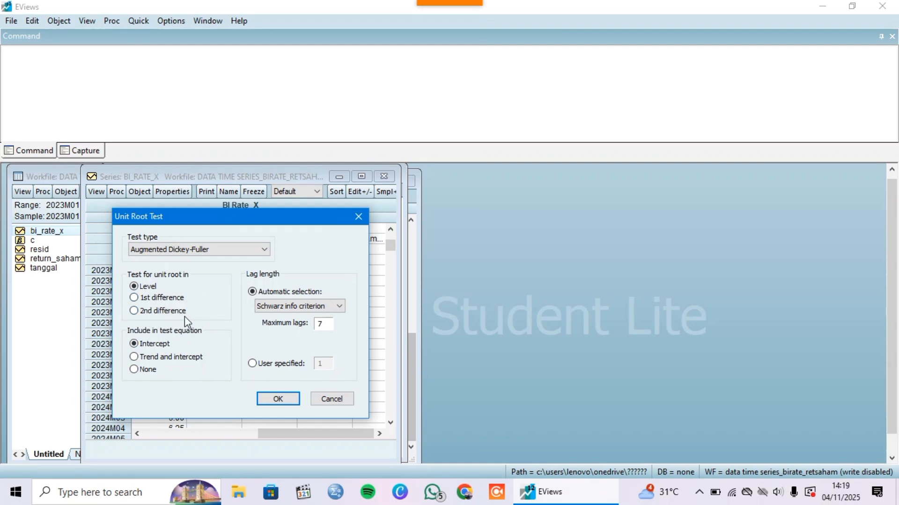
left_click(274, 401)
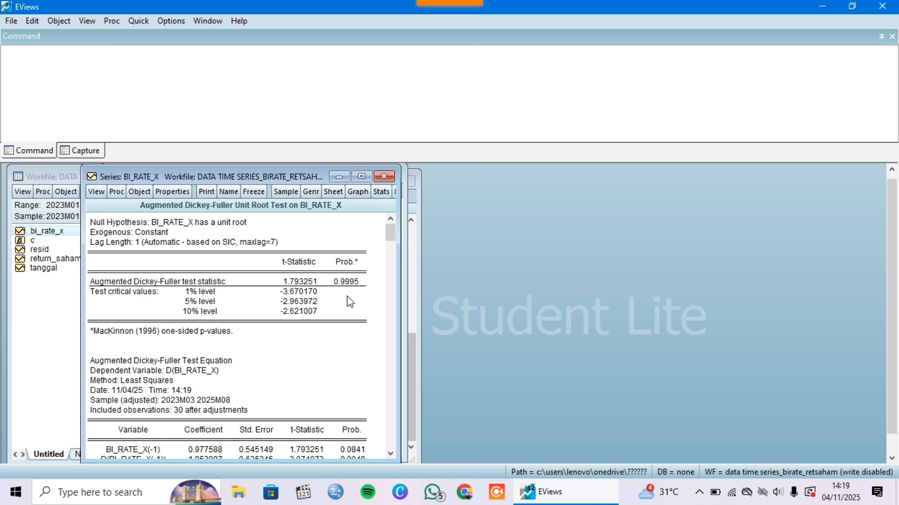
Repeat the Augmented Dickey-Fuller unit root test on bi_rate_x in 1st difference with an intercept
left_click(96, 191)
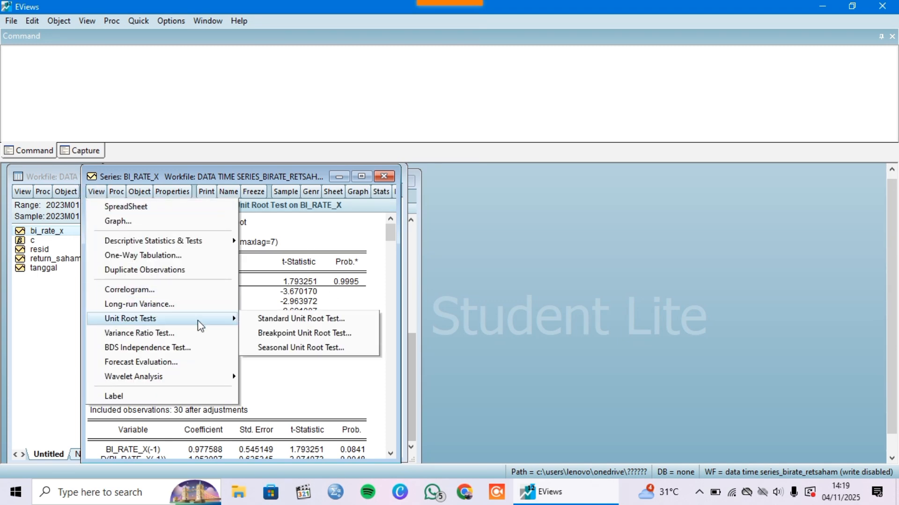
left_click(255, 318)
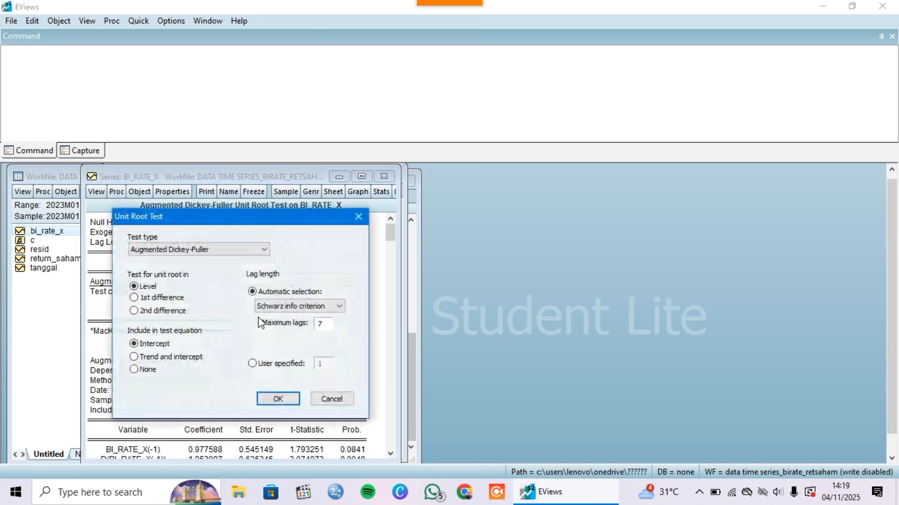
left_click(172, 299)
left_click(278, 399)
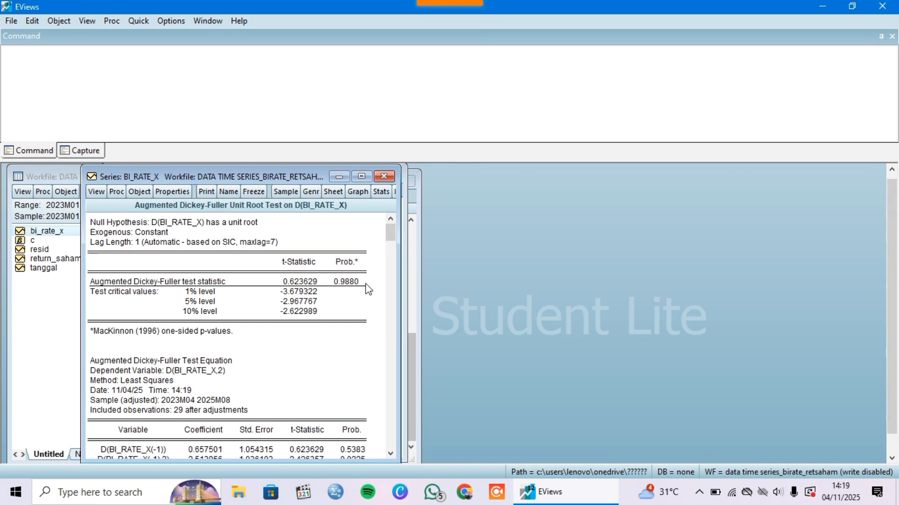
Run the Augmented Dickey-Fuller unit root test on bi_rate_x in 2nd difference with an intercept and review its output
left_click(95, 191)
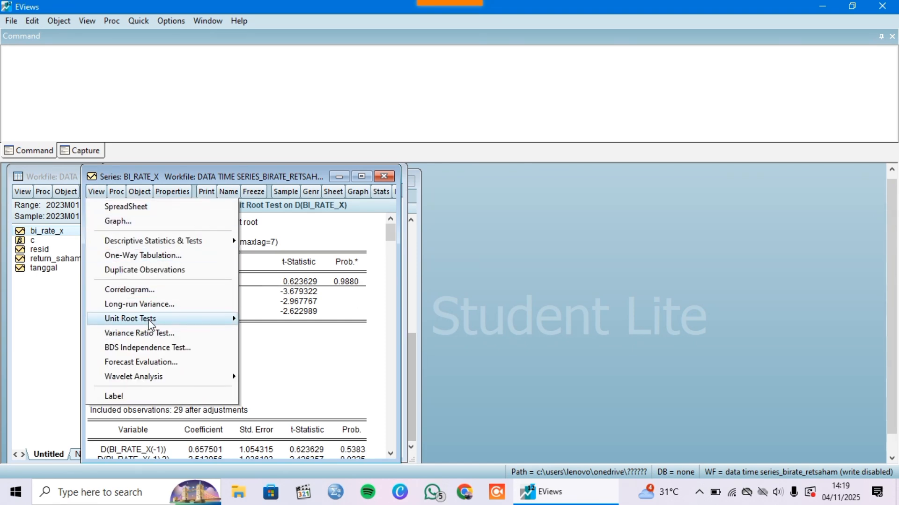
mouse_move(150, 319)
left_click(257, 320)
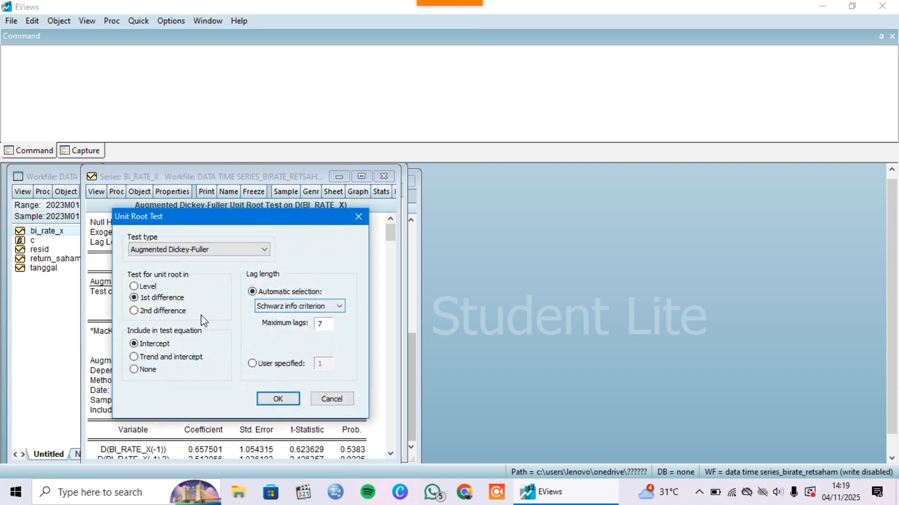
left_click(181, 310)
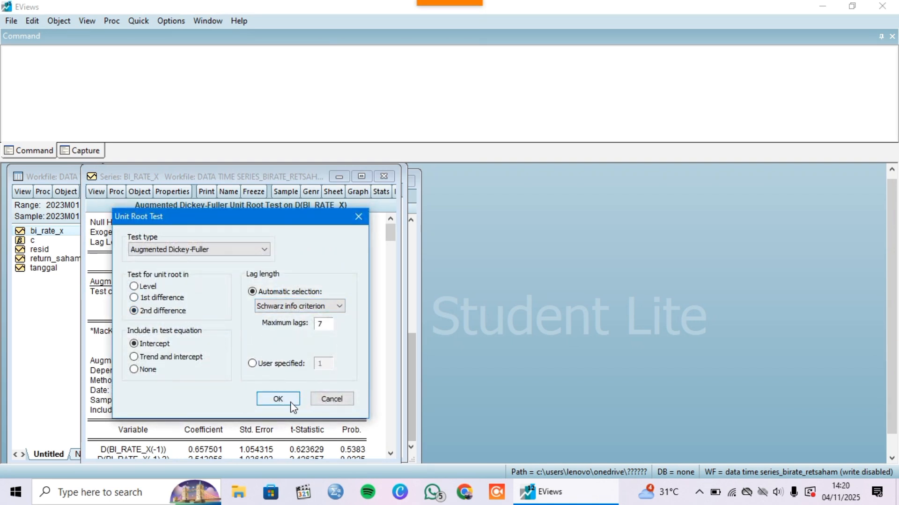
left_click(278, 398)
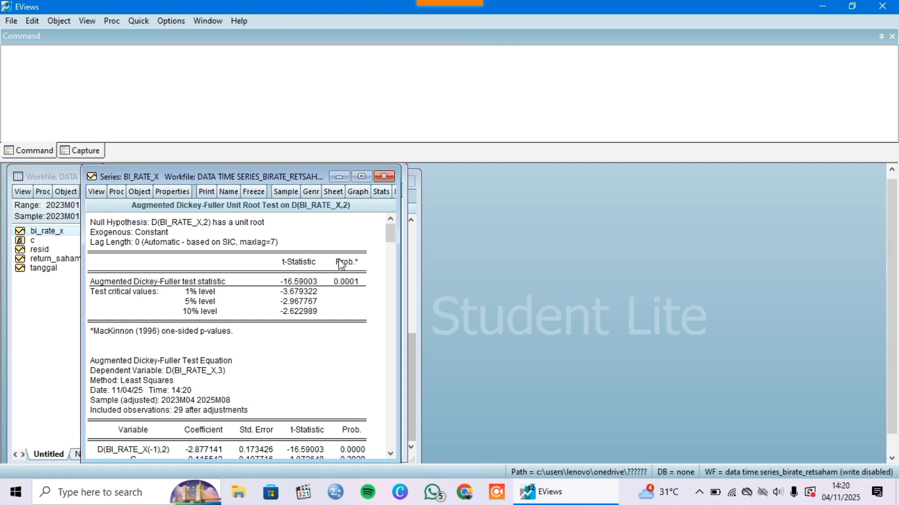
scroll(256, 306, "down", 1)
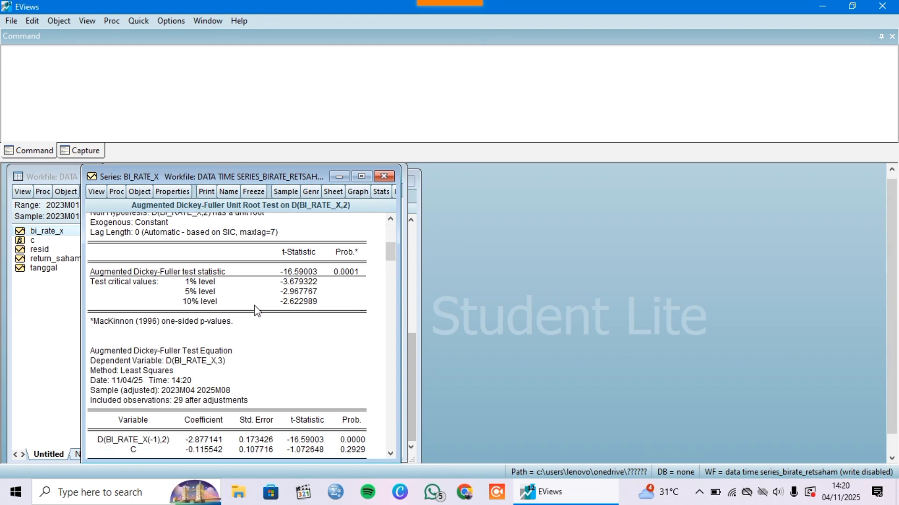
scroll(257, 310, "down", 2)
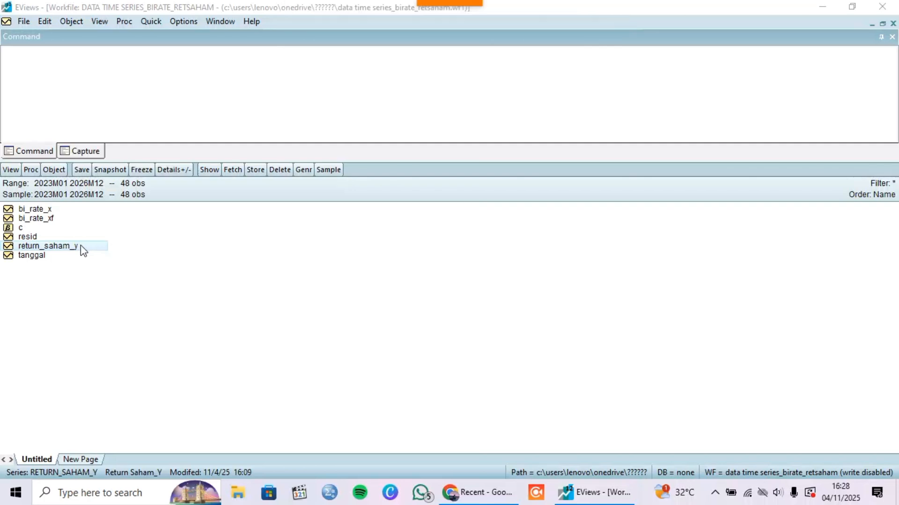
Run an Augmented Dickey-Fuller unit root test on the return_saham_y series in level with an intercept, review the output and close the series
double_click(82, 249)
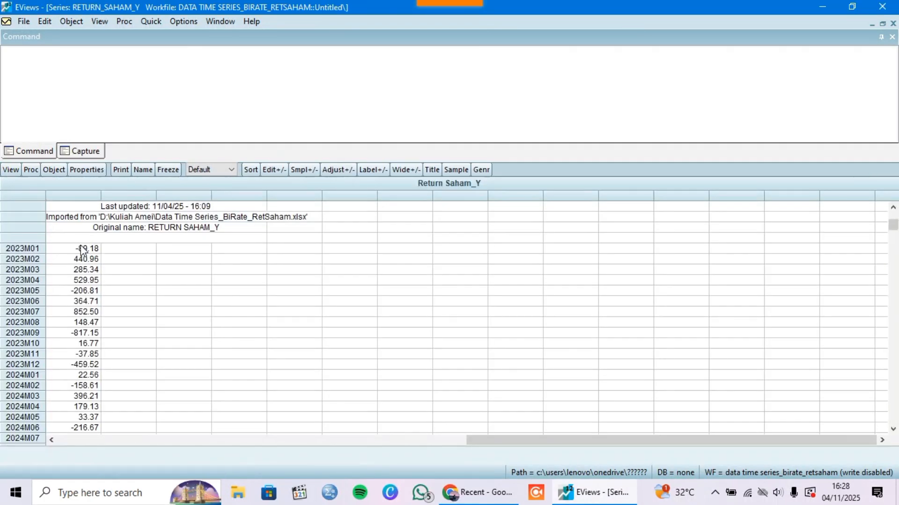
scroll(109, 305, "down", 8)
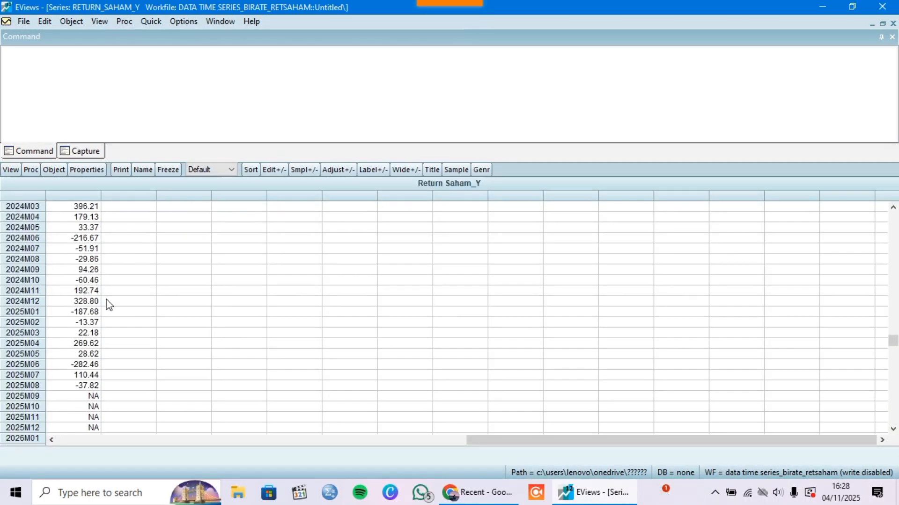
scroll(108, 304, "down", 3)
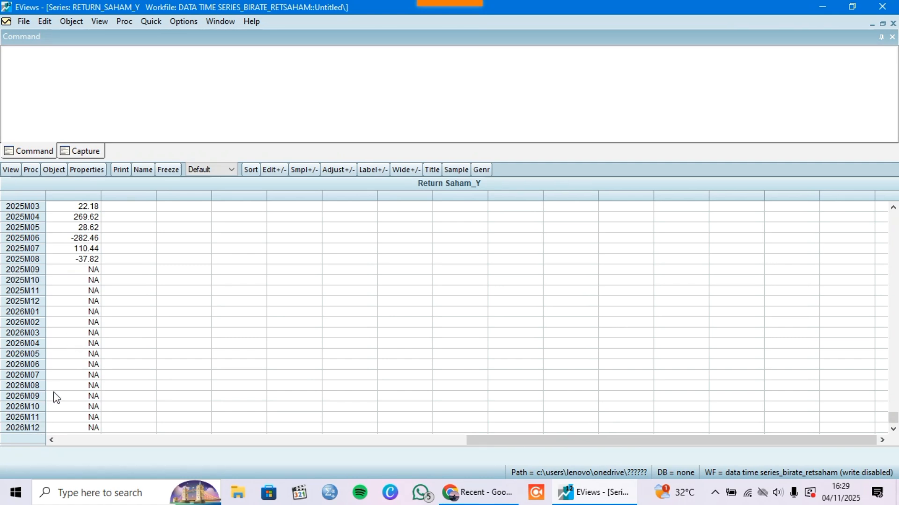
scroll(66, 210, "up", 3)
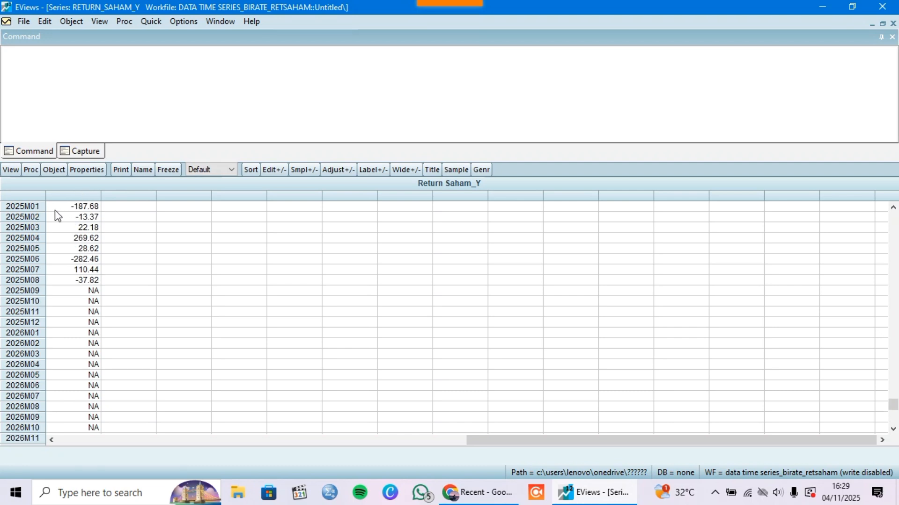
left_click(11, 171)
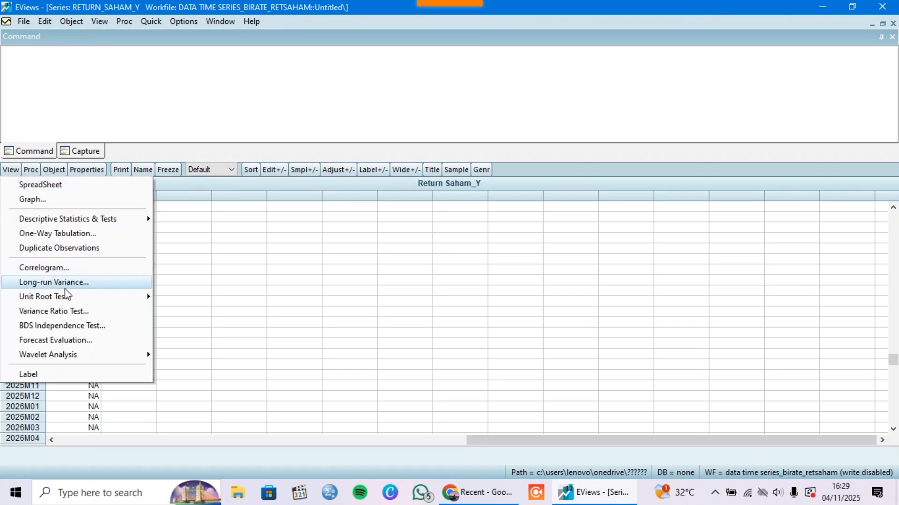
mouse_move(80, 296)
left_click(192, 297)
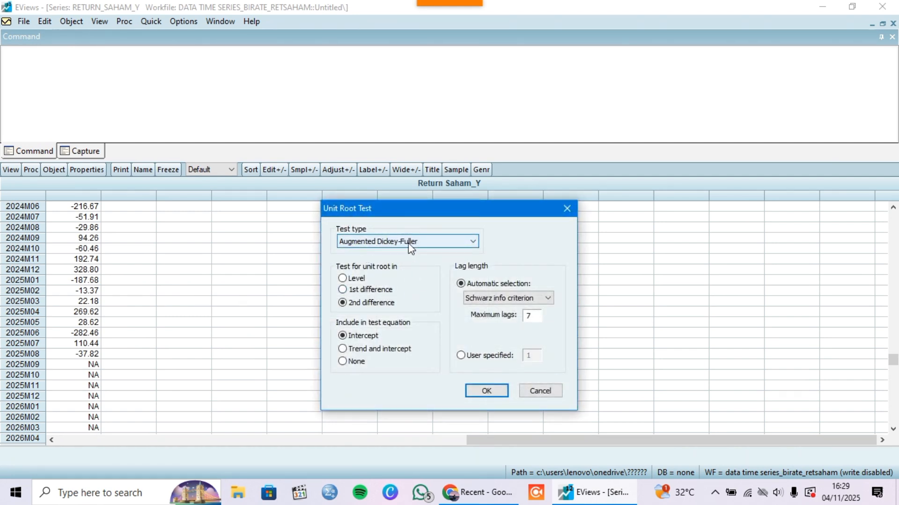
left_click(345, 280)
left_click(485, 391)
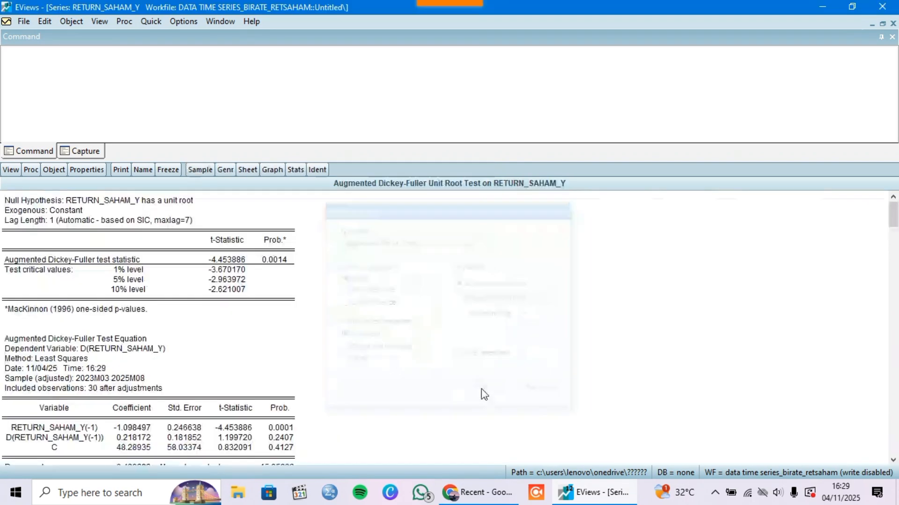
scroll(299, 321, "down", 1)
scroll(277, 303, "up", 1)
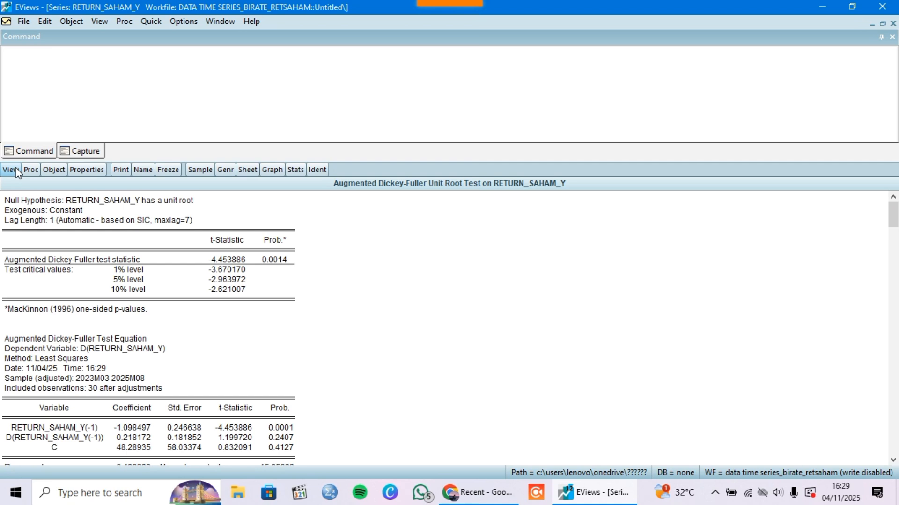
left_click(892, 24)
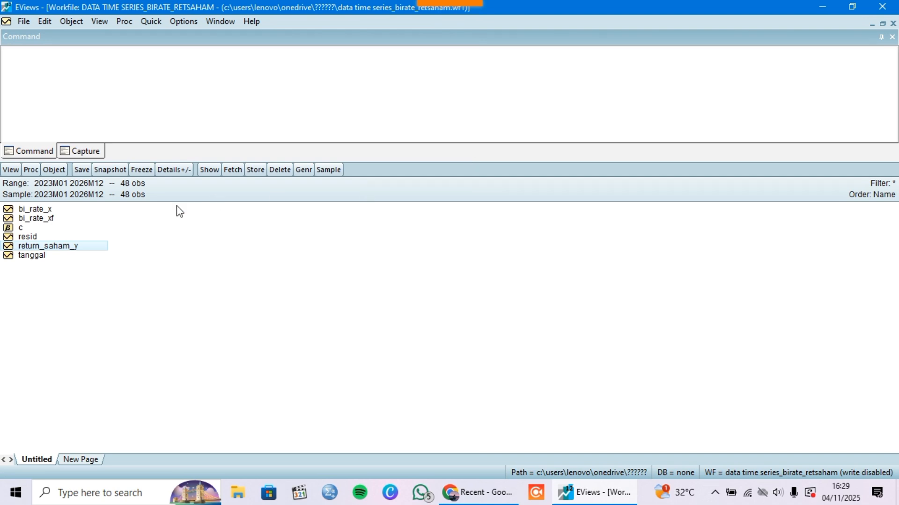
Open the return_saham_y series and display its correlogram in level
double_click(53, 247)
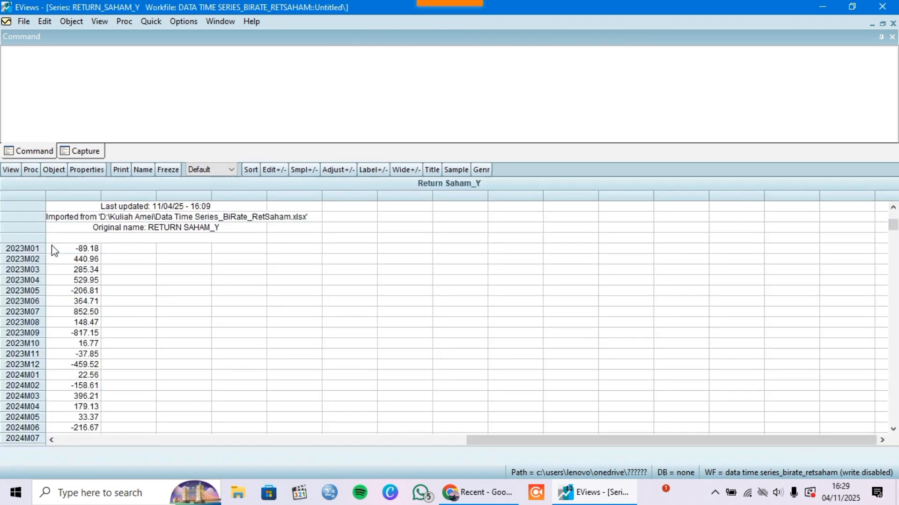
scroll(18, 206, "down", 3)
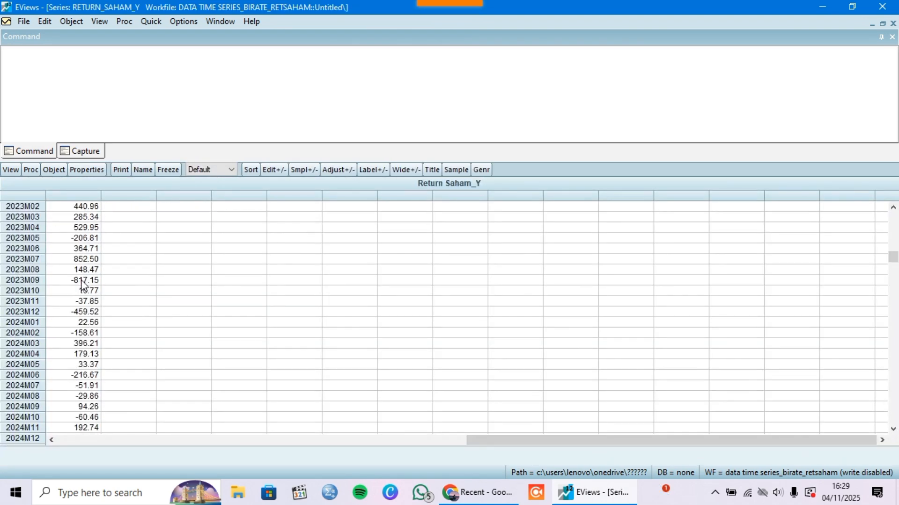
left_click(10, 169)
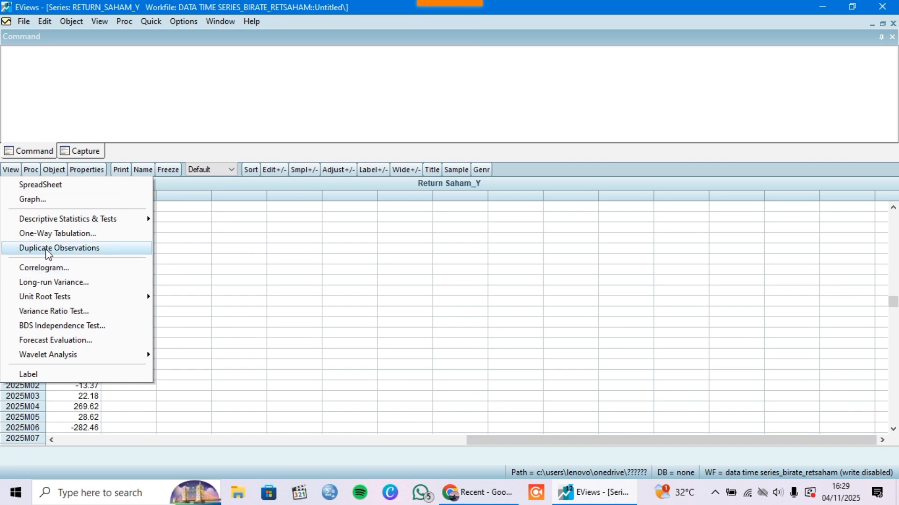
left_click(74, 270)
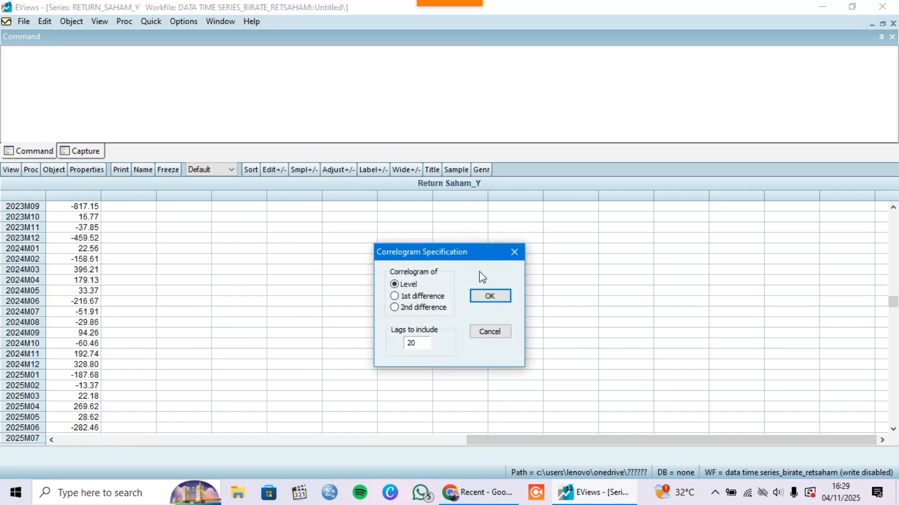
left_click(490, 296)
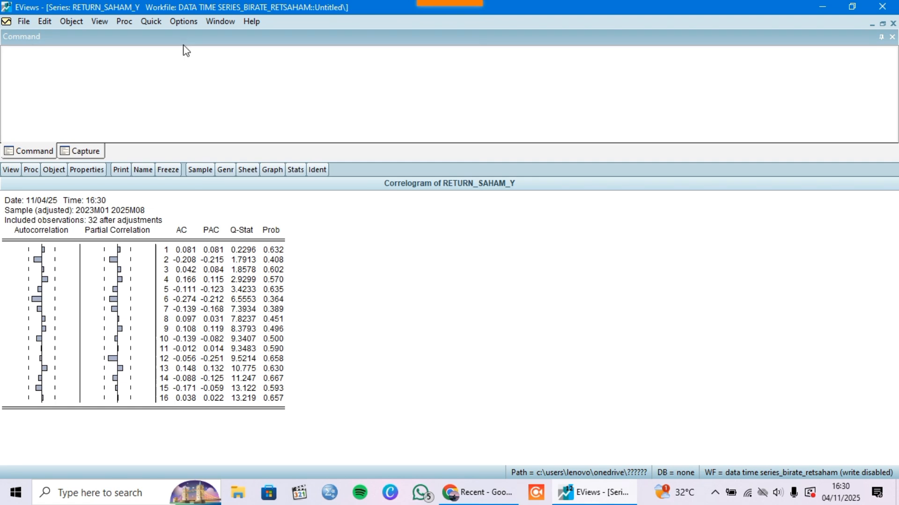
Estimate the equation return_saham_y c ar(12) ma(6) with the LS - Least Squares (NLS and ARMA) method over 2023M01 2026M12
left_click(151, 21)
left_click(230, 143)
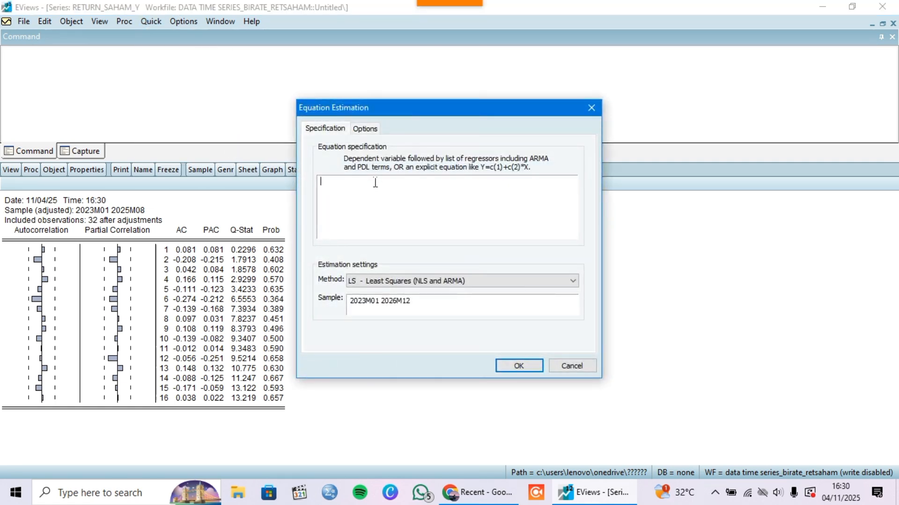
type("return")
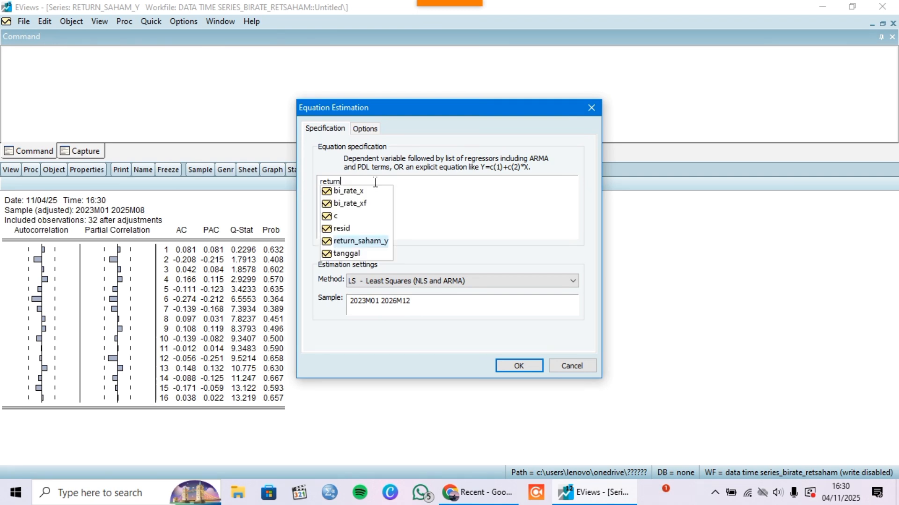
left_click(376, 241)
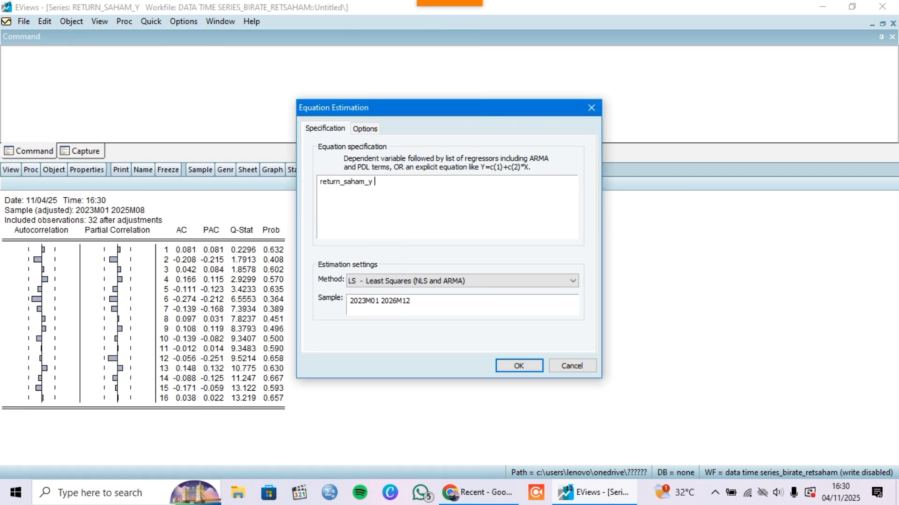
type("c ar")
key("BackSpace")
key("BackSpace")
type("(12) ma(6")
left_click(519, 367)
left_click(426, 270)
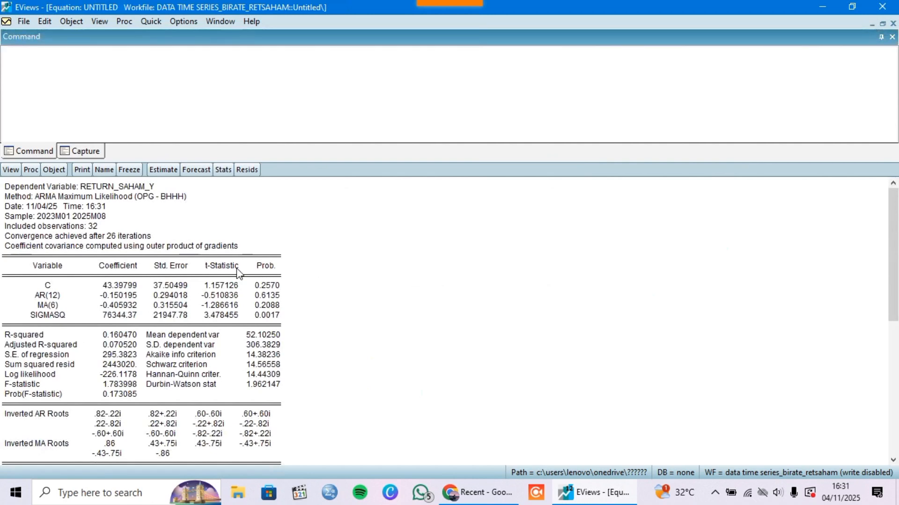
Examine the fit statistics, information criteria and inverted roots in the return_saham_y ARMA estimation output
scroll(239, 271, "down", 1)
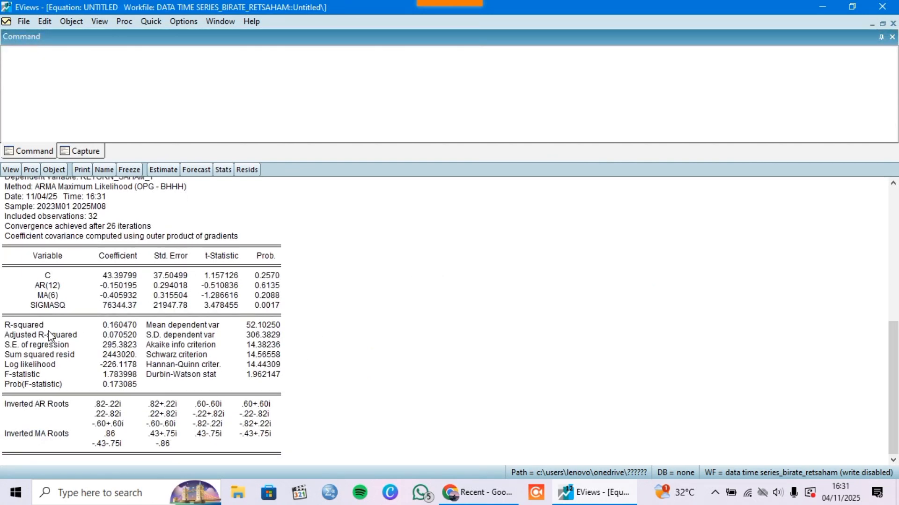
left_click_drag(4, 323, 281, 455)
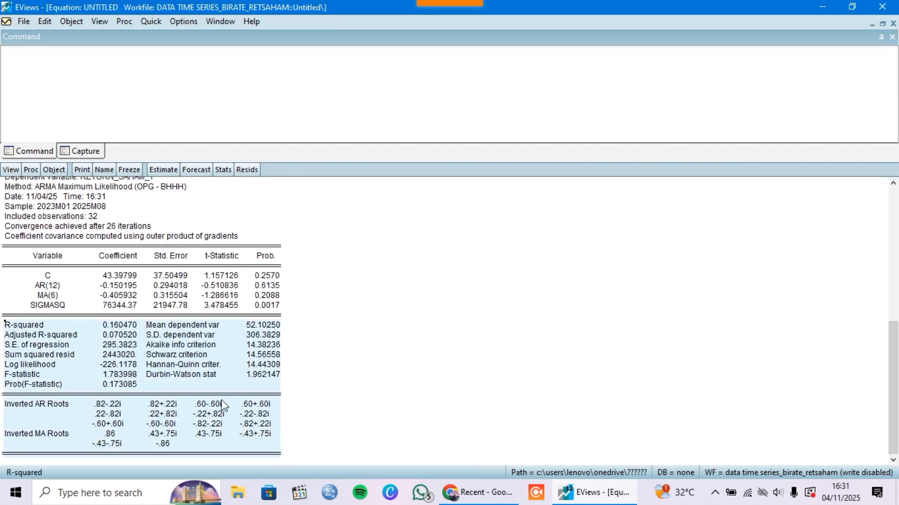
left_click(80, 345)
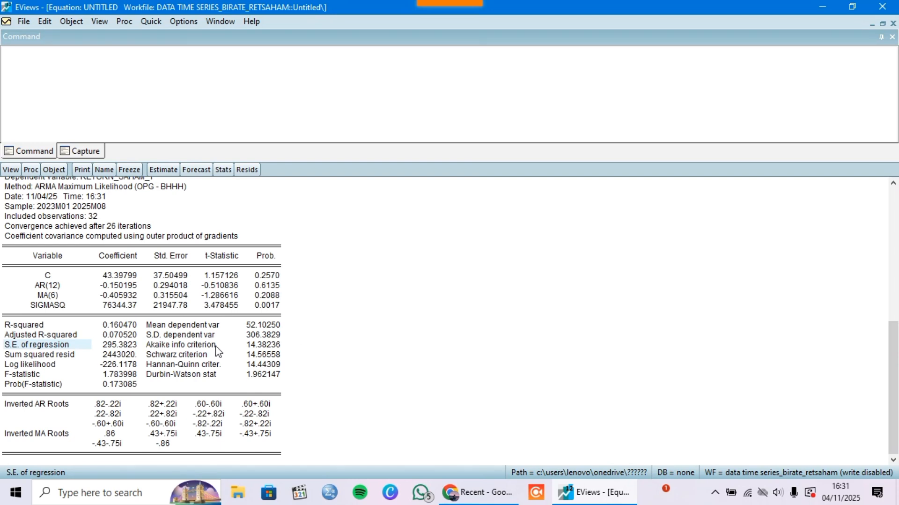
left_click(92, 327)
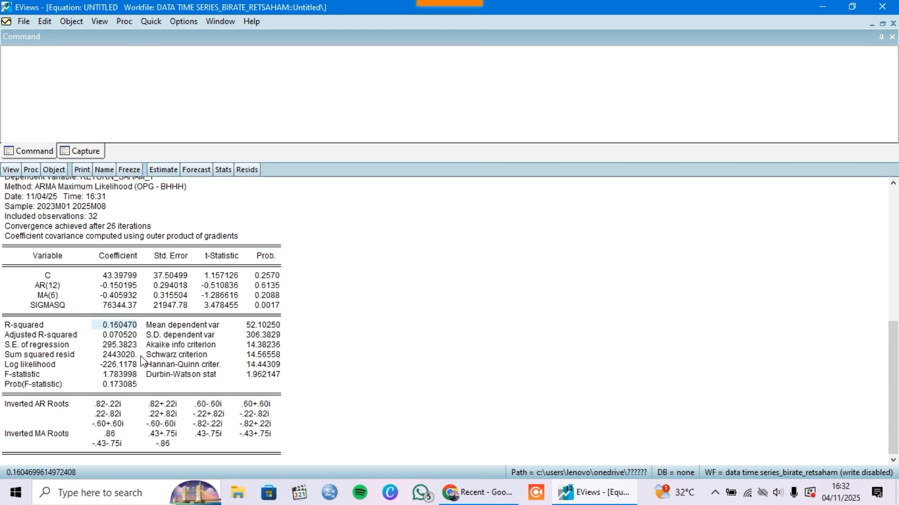
scroll(231, 286, "up", 1)
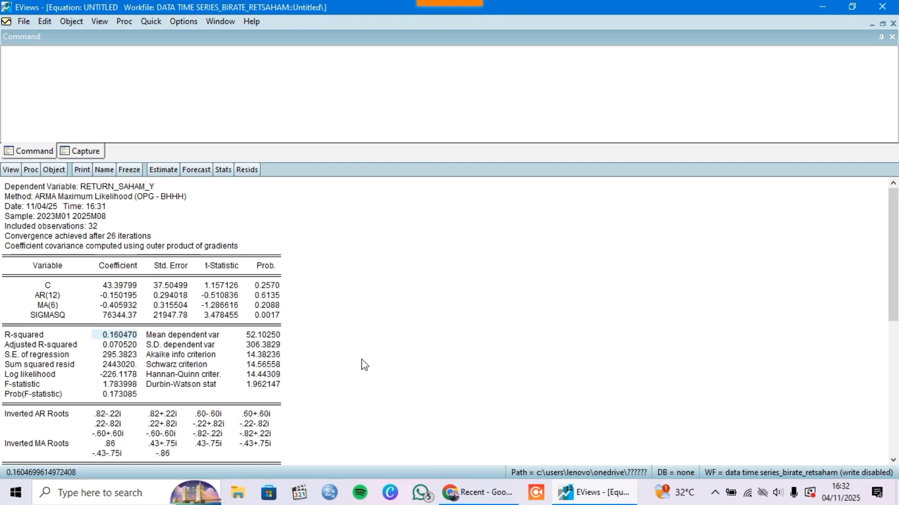
Run a dynamic forecast from the return_saham_y equation named return_sahf for 2023m01 2026m12, keeping the untitled equation
left_click(197, 169)
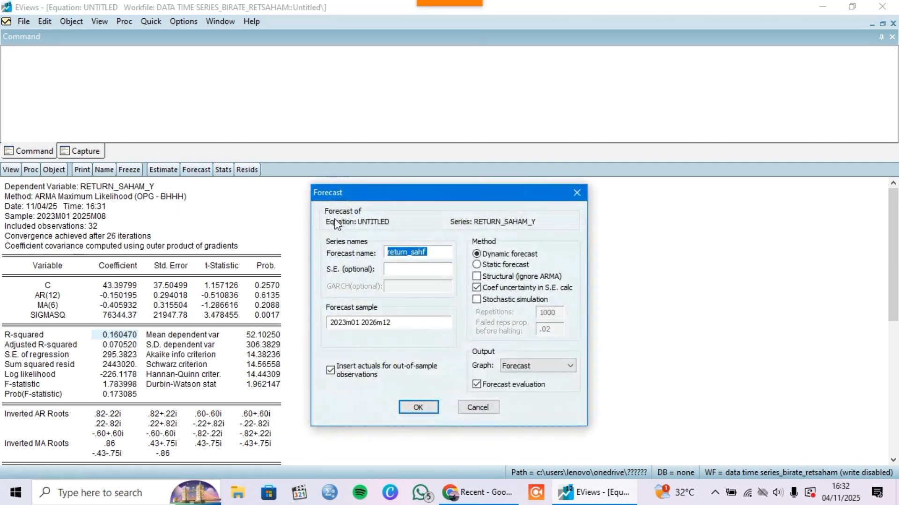
left_click(434, 252)
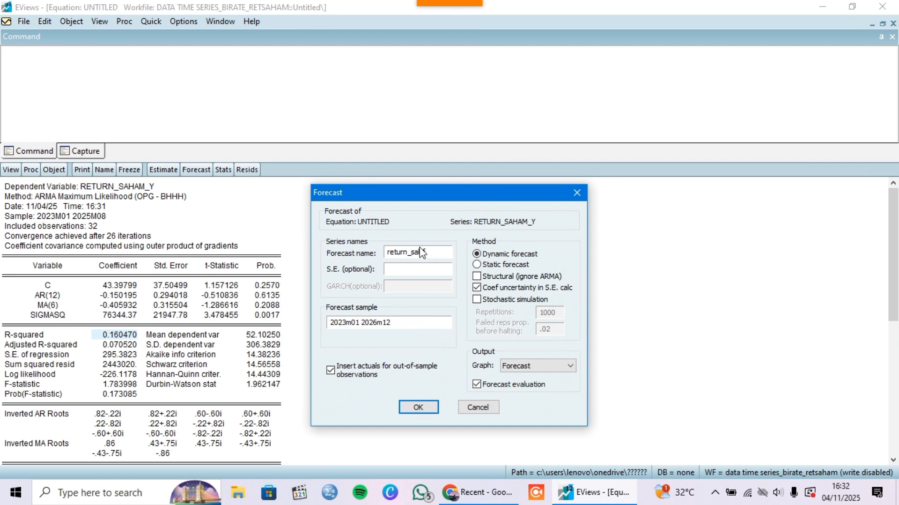
left_click(419, 405)
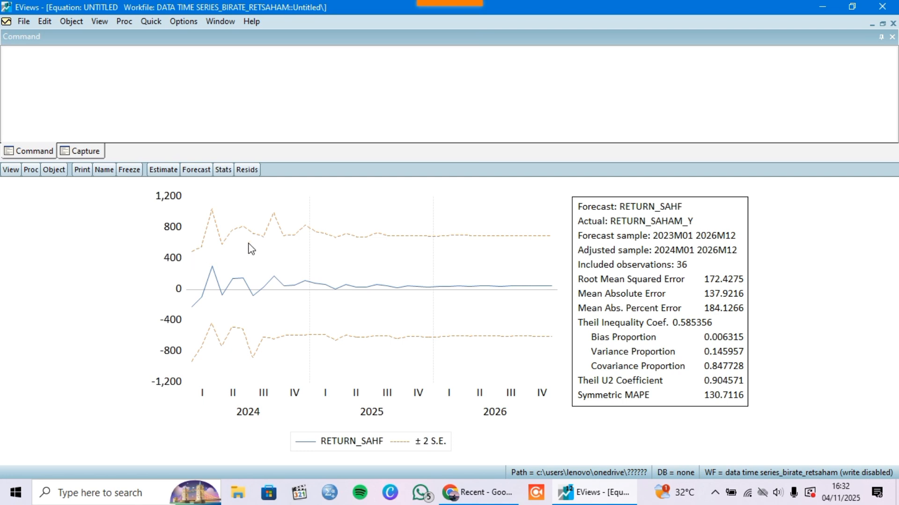
left_click(893, 24)
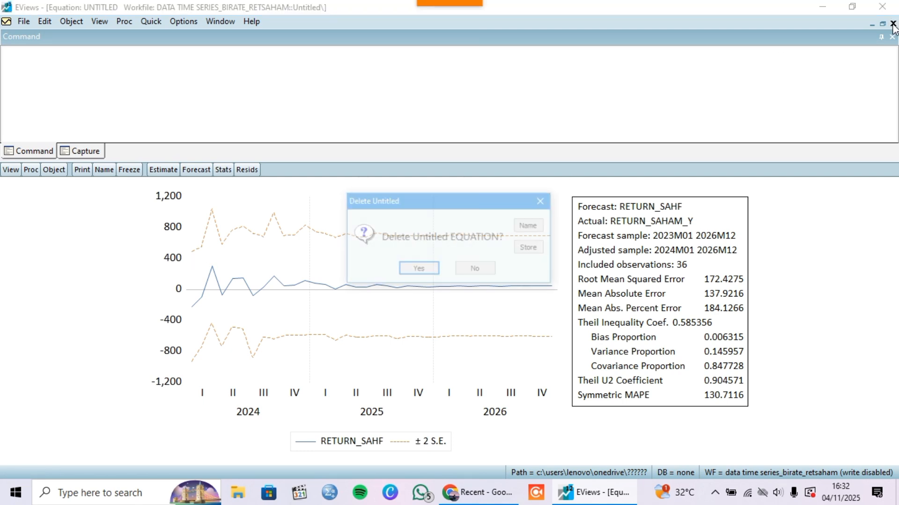
left_click(476, 269)
Return to the workfile, open the return_sahf forecast series and review its values through 2026M12
left_click(872, 23)
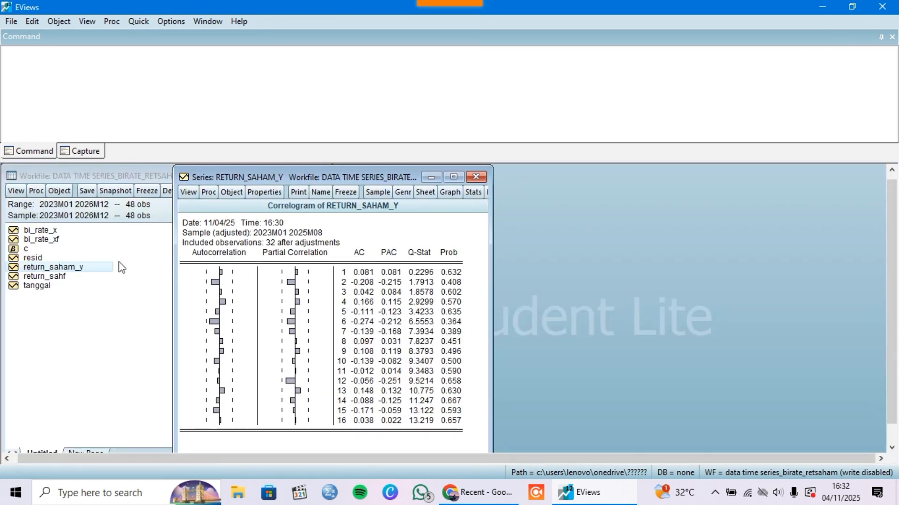
double_click(74, 276)
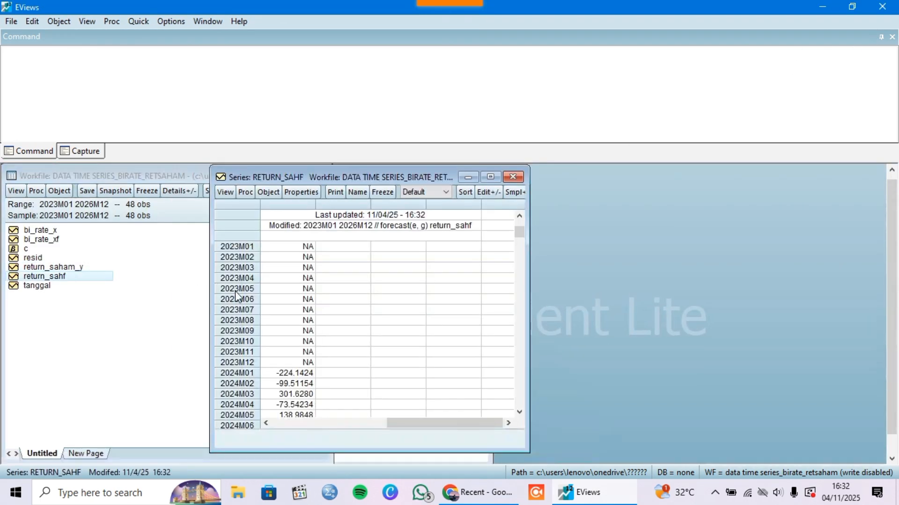
scroll(350, 313, "down", 10)
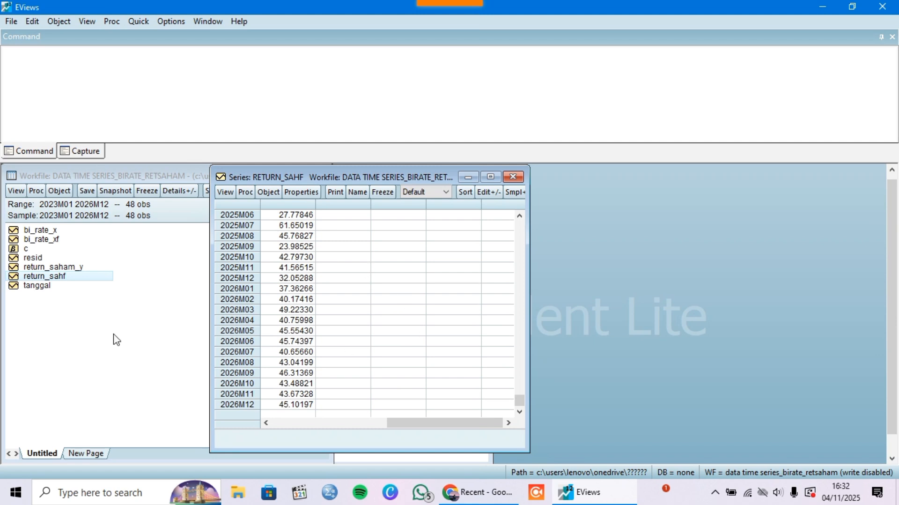
Open the bi_rate_xf forecast series from the workfile in a maximized window and review its monthly values
left_click(71, 324)
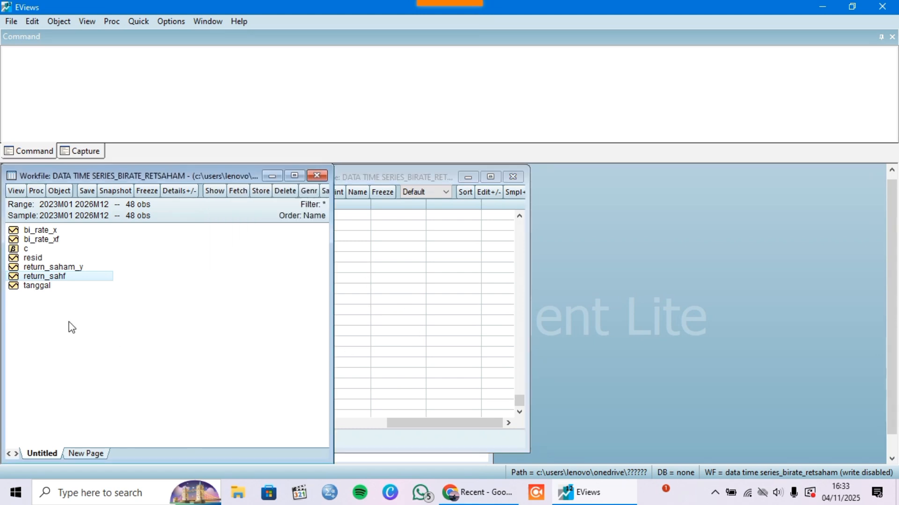
double_click(38, 240)
left_click(64, 247)
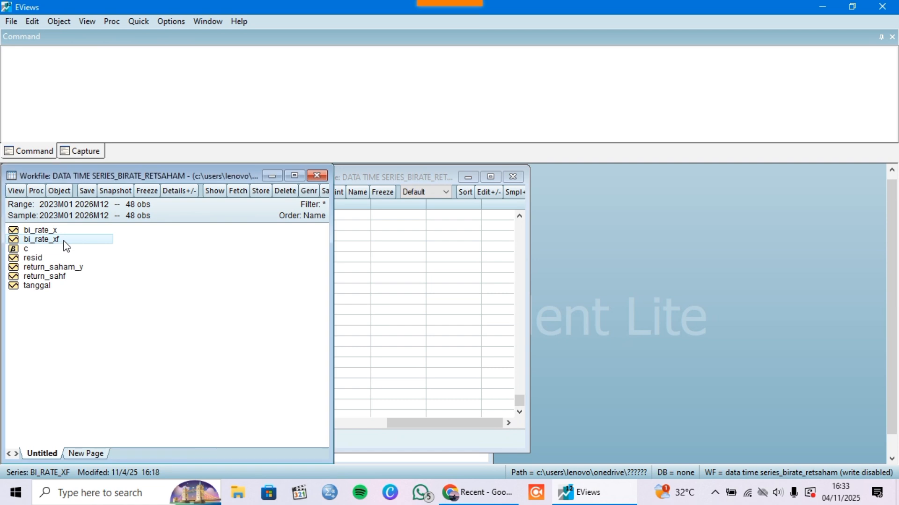
double_click(68, 246)
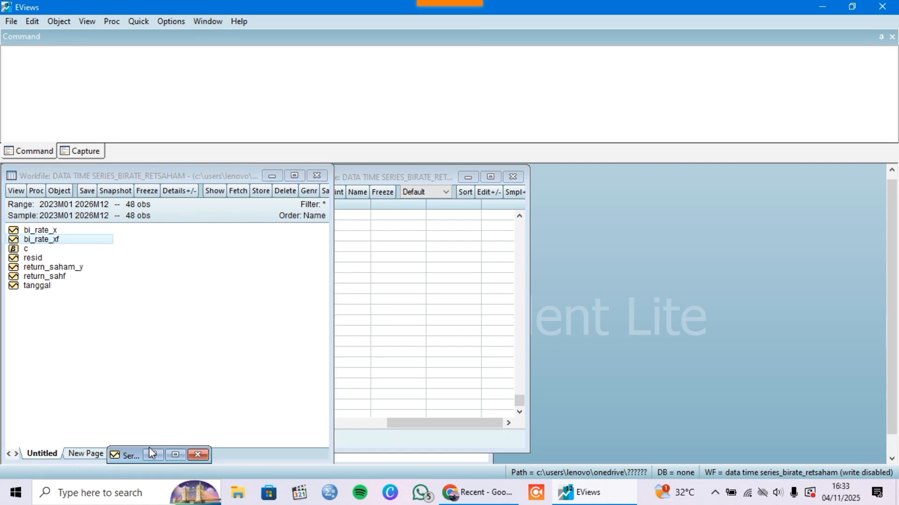
left_click(176, 455)
scroll(129, 315, "down", 8)
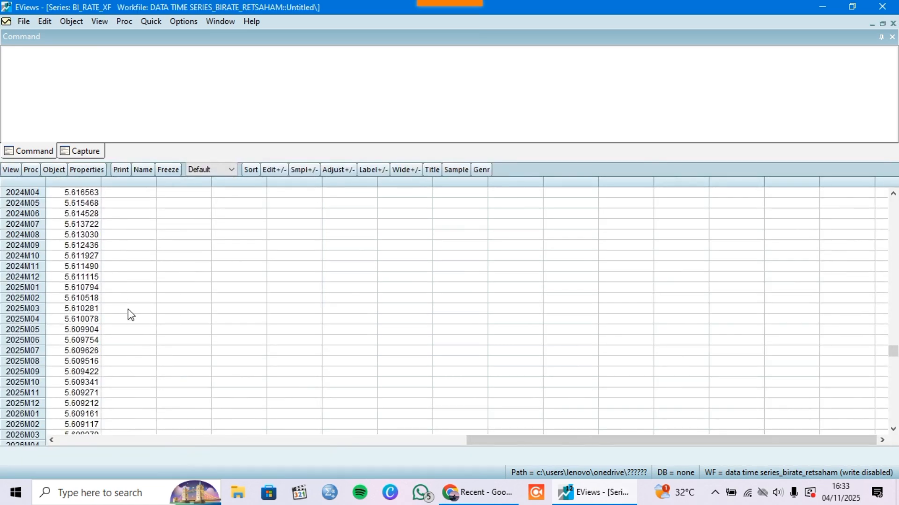
scroll(128, 323, "down", 2)
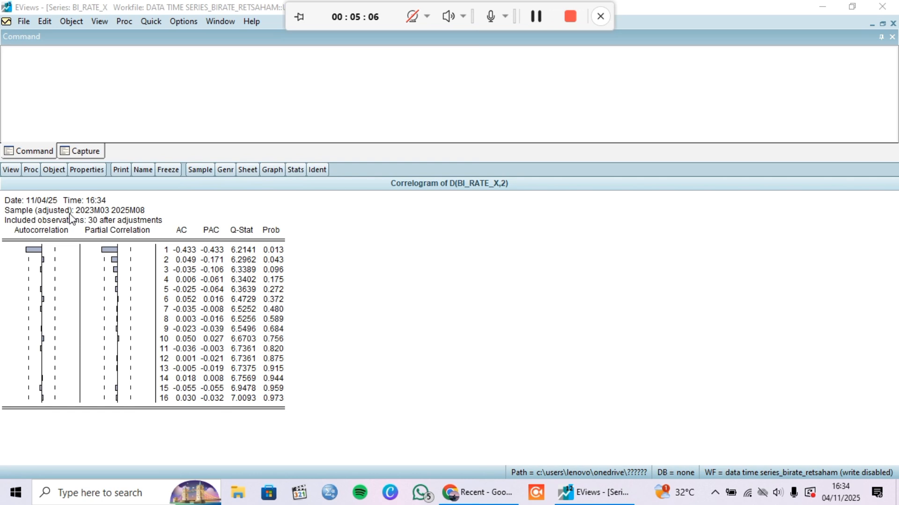
Estimate the equation bi_rate_x c ar(1) ma(1) by least squares and run its dynamic forecast as bi_rate_xf for 2023m01 2026m12
left_click(151, 22)
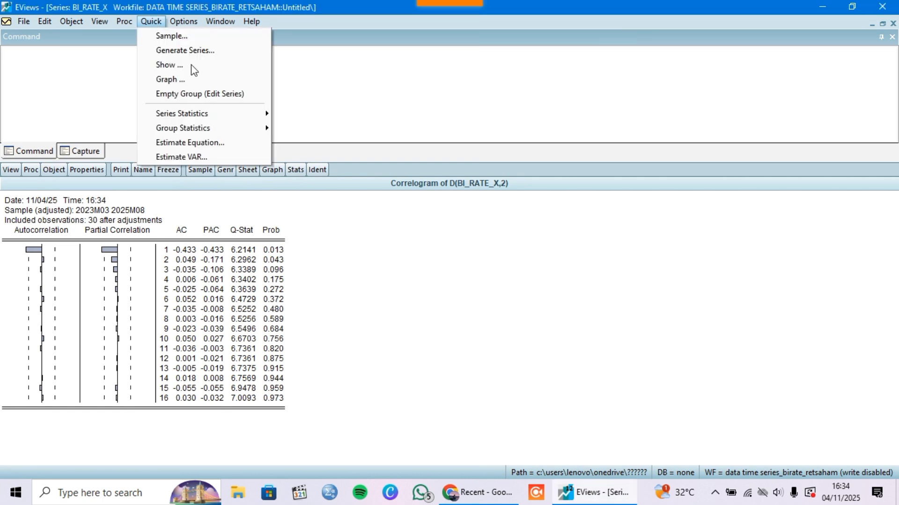
left_click(240, 143)
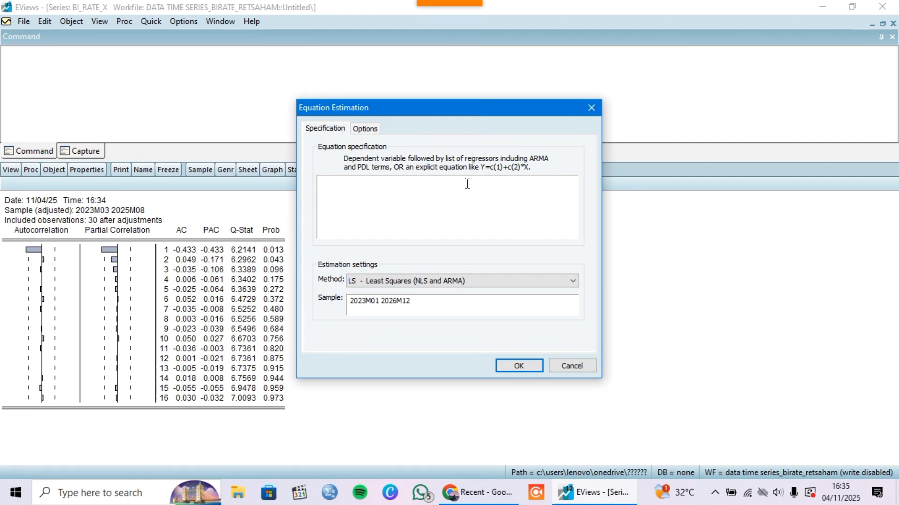
type("bi_rate_")
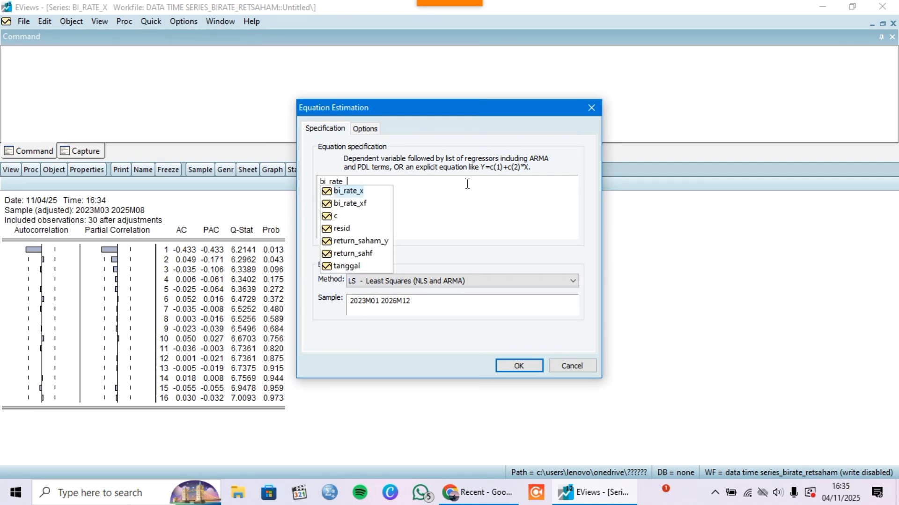
type("x c")
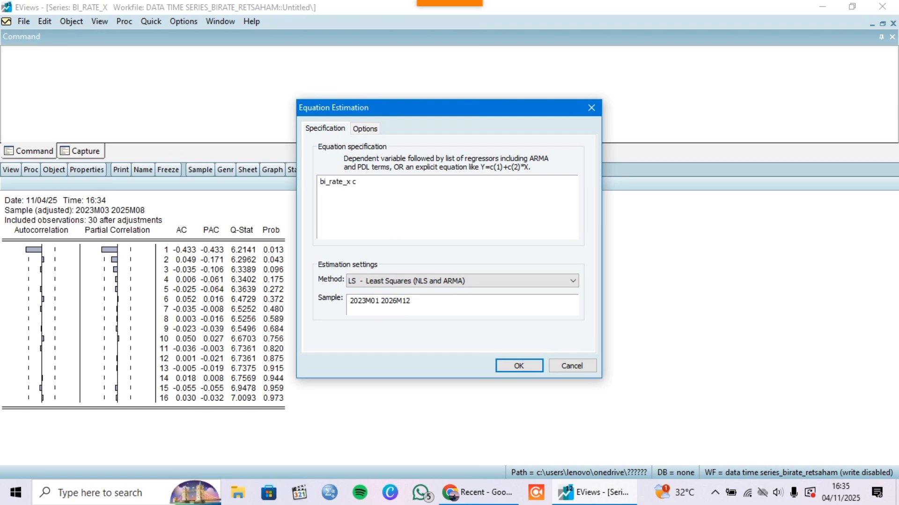
type(" ar(1) ma")
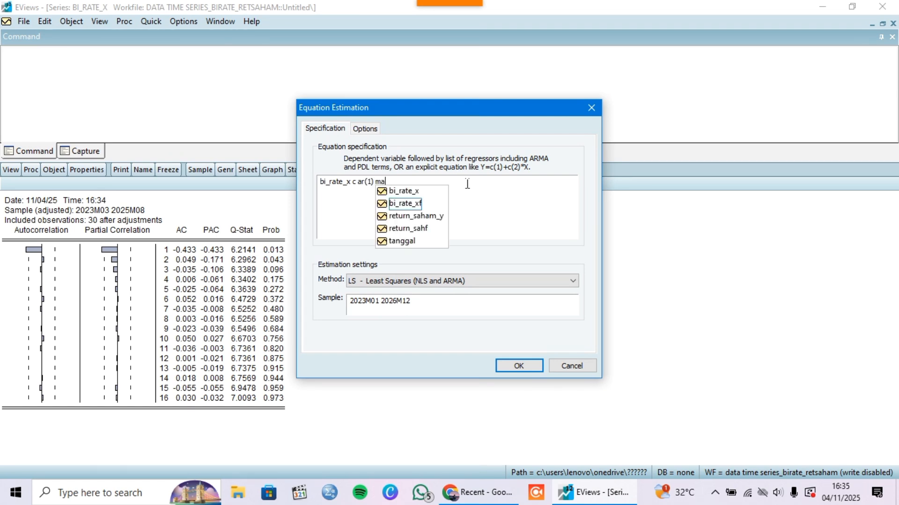
type("(1")
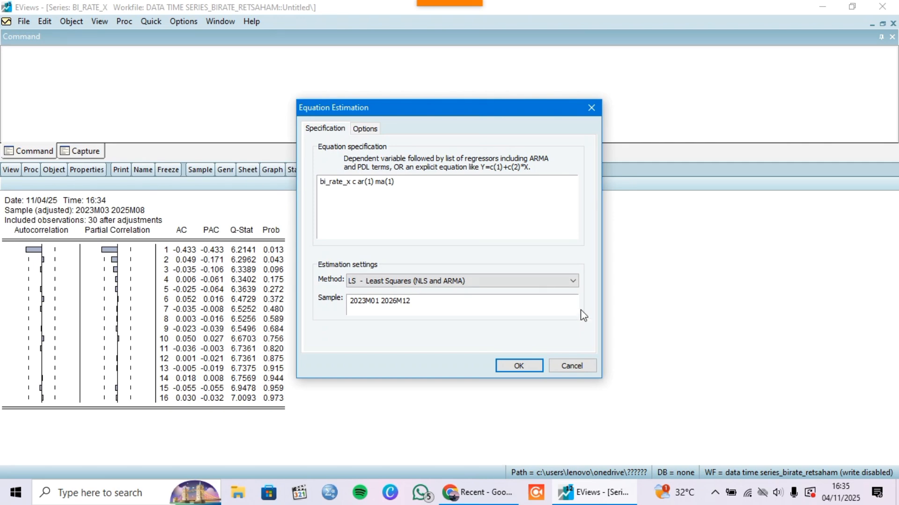
left_click(519, 365)
left_click(419, 270)
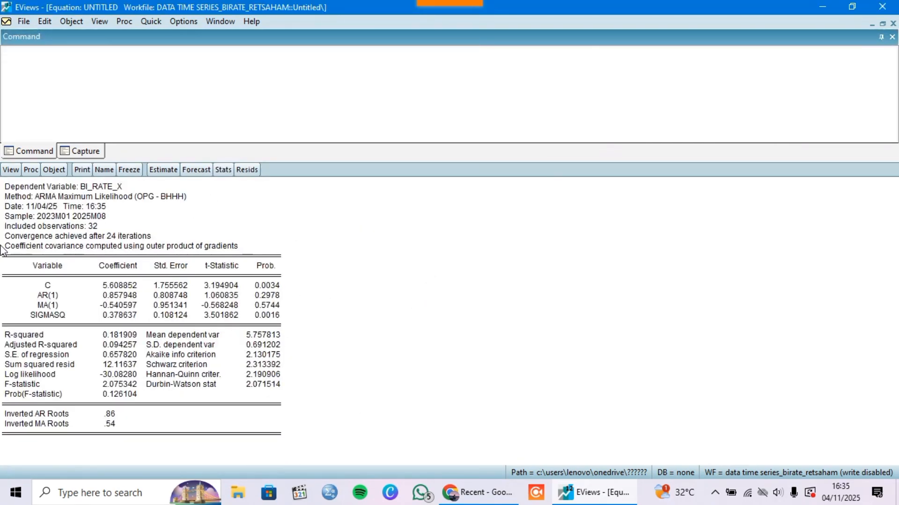
left_click(196, 170)
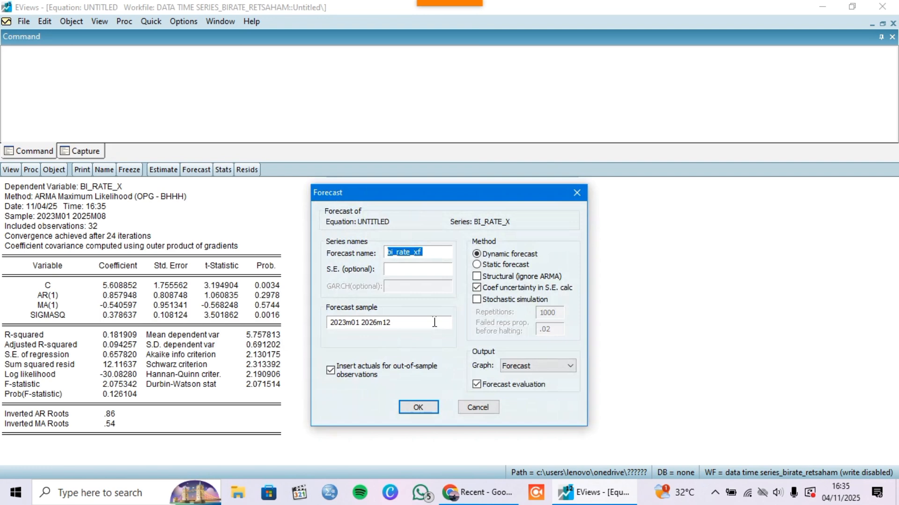
left_click(418, 406)
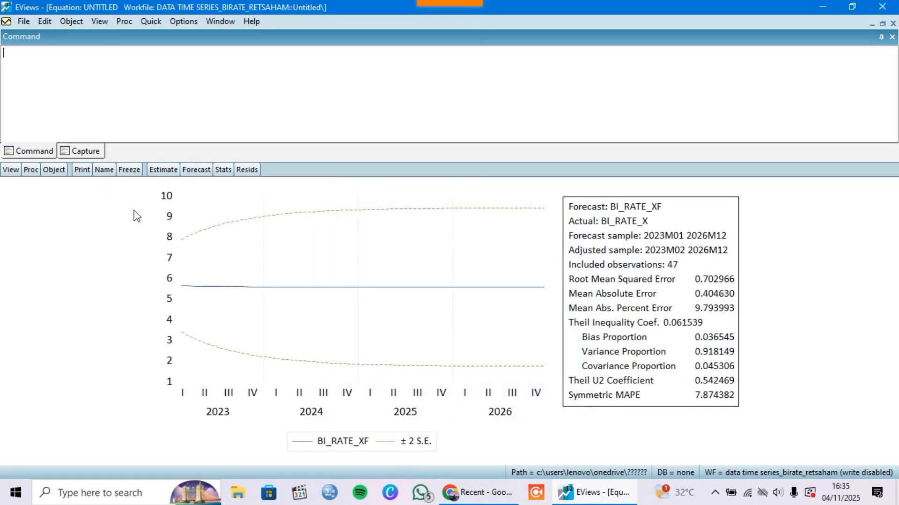
Return to the workfile from the forecast output, open the bi_rate_xf series in a maximized window and review its forecast values
left_click(871, 24)
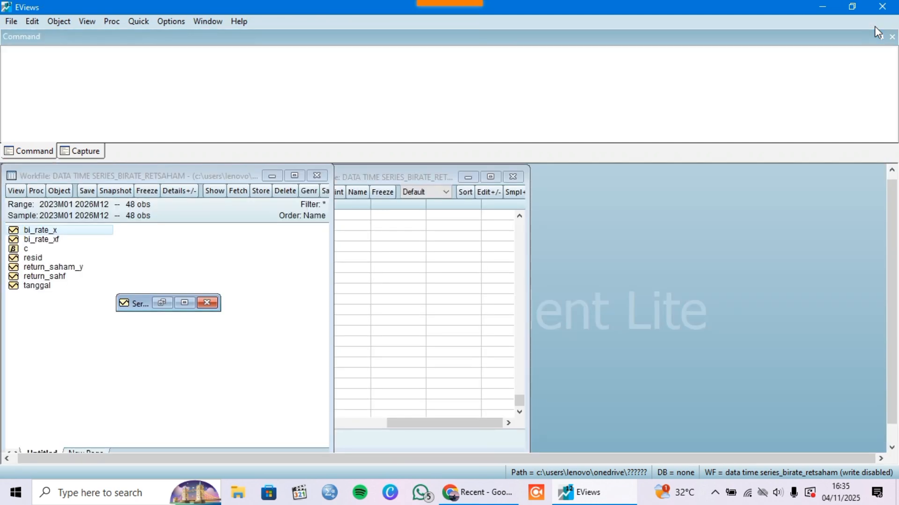
left_click(46, 240)
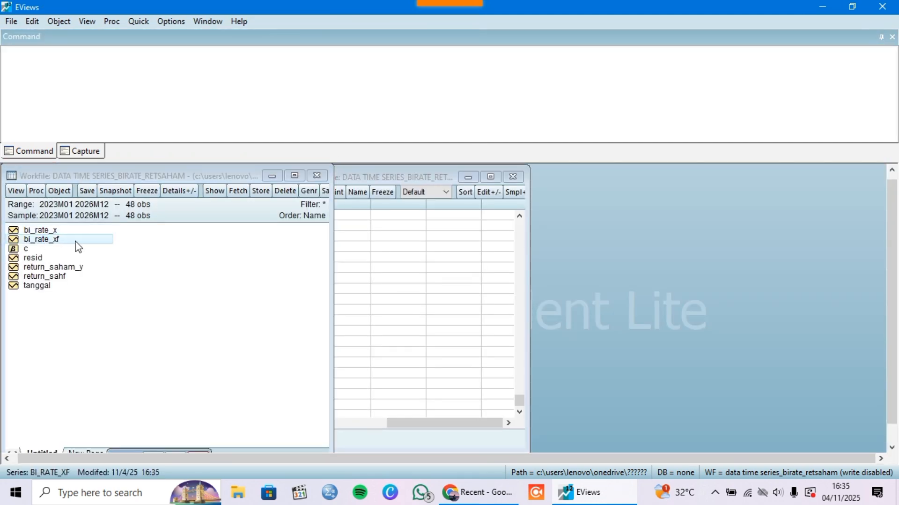
left_click_drag(137, 448, 263, 237)
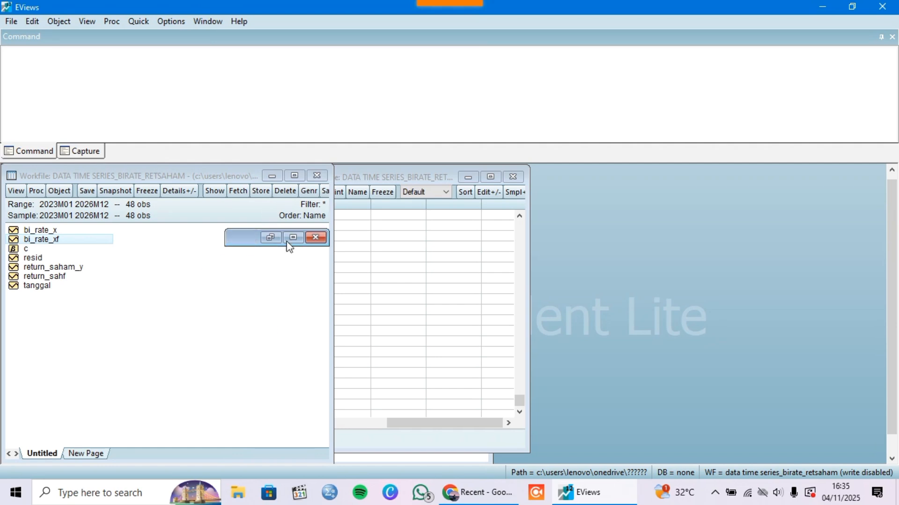
left_click(293, 239)
scroll(249, 275, "down", 10)
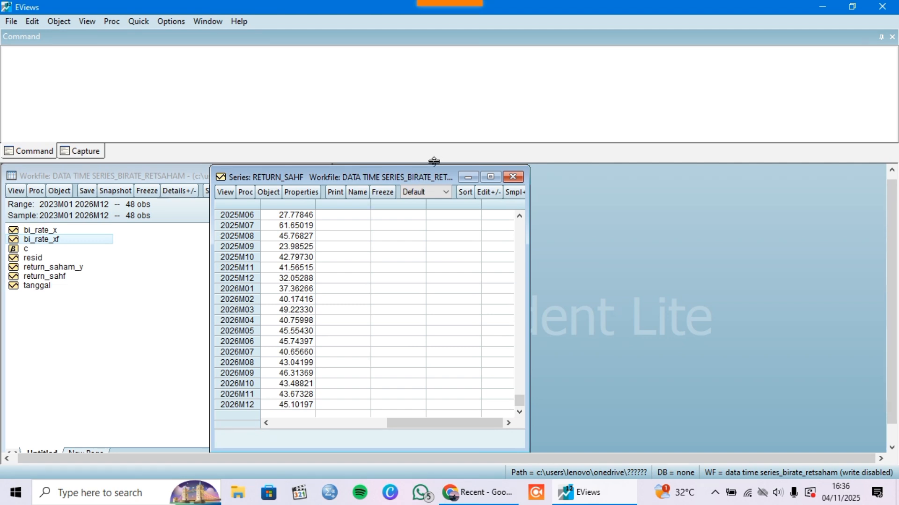
mouse_move(436, 3)
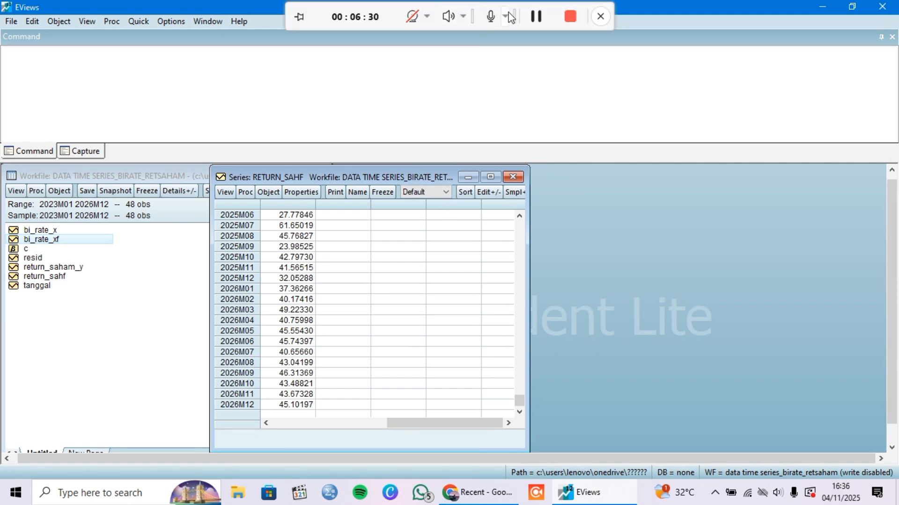
left_click(539, 15)
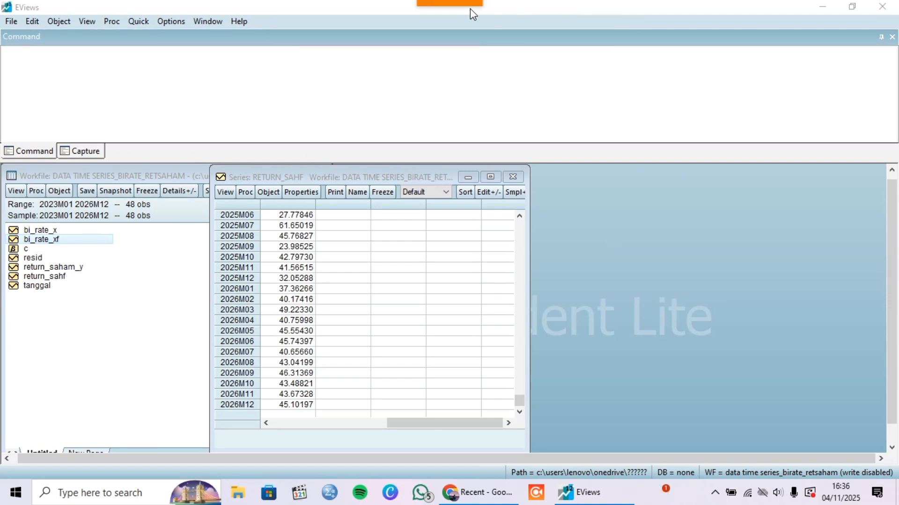
Close the program with the data time series_birate_retsaham workfile still open, and confirm the exit
left_click(884, 6)
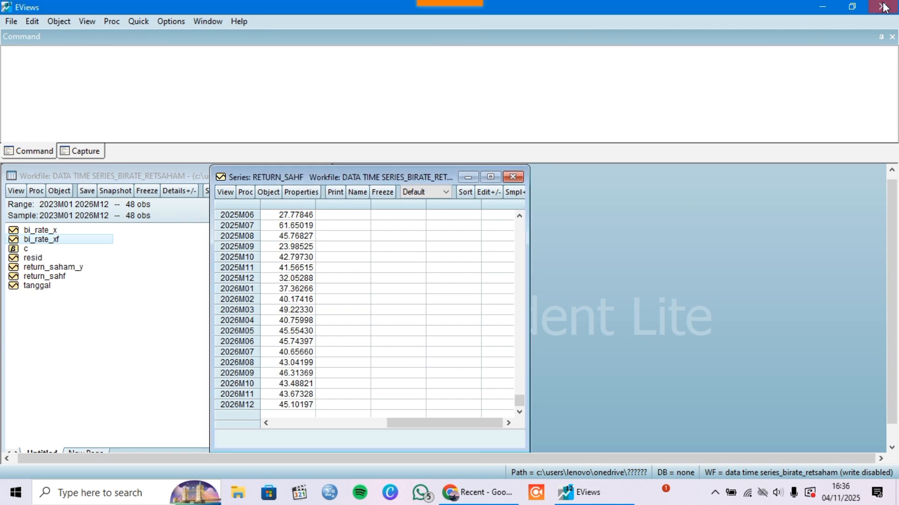
left_click(414, 267)
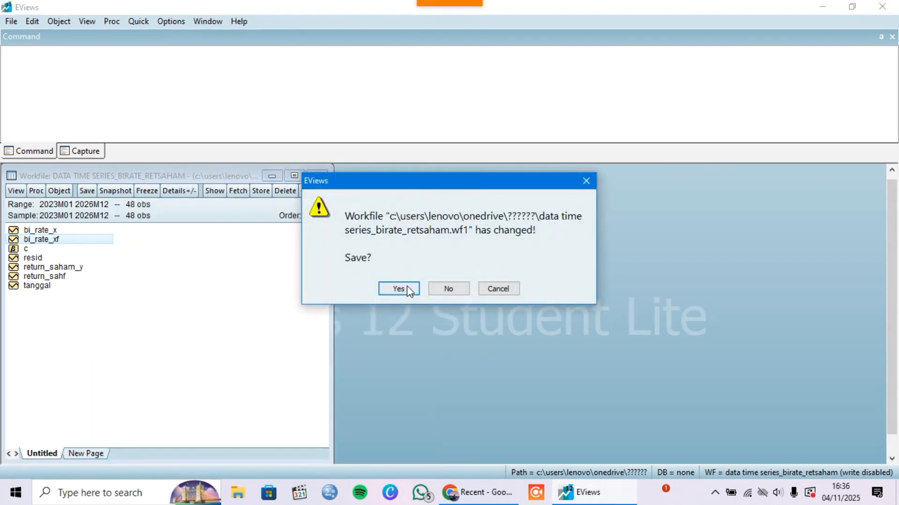